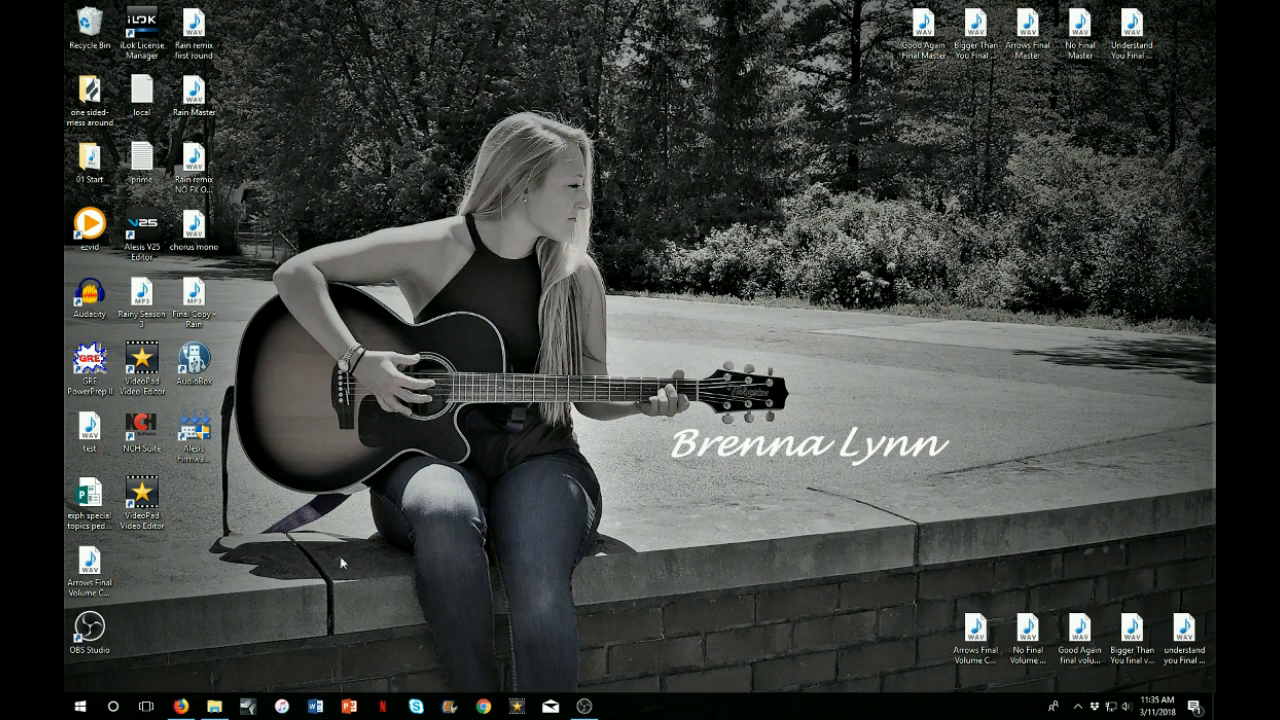
# Launch Firefox from the taskbar to reach the Electronic Copyright Office login page
pyautogui.click(180, 706)
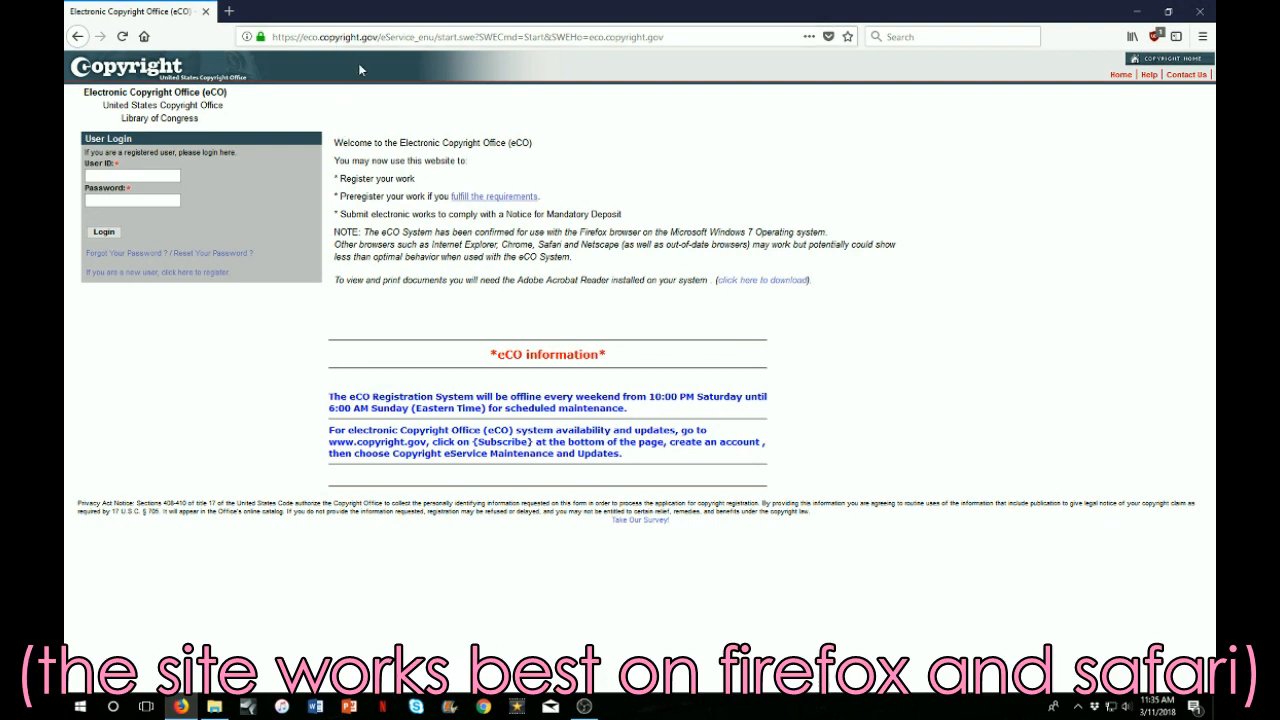
# Log in with the account's user ID and password, saving the login in Firefox
pyautogui.click(159, 175)
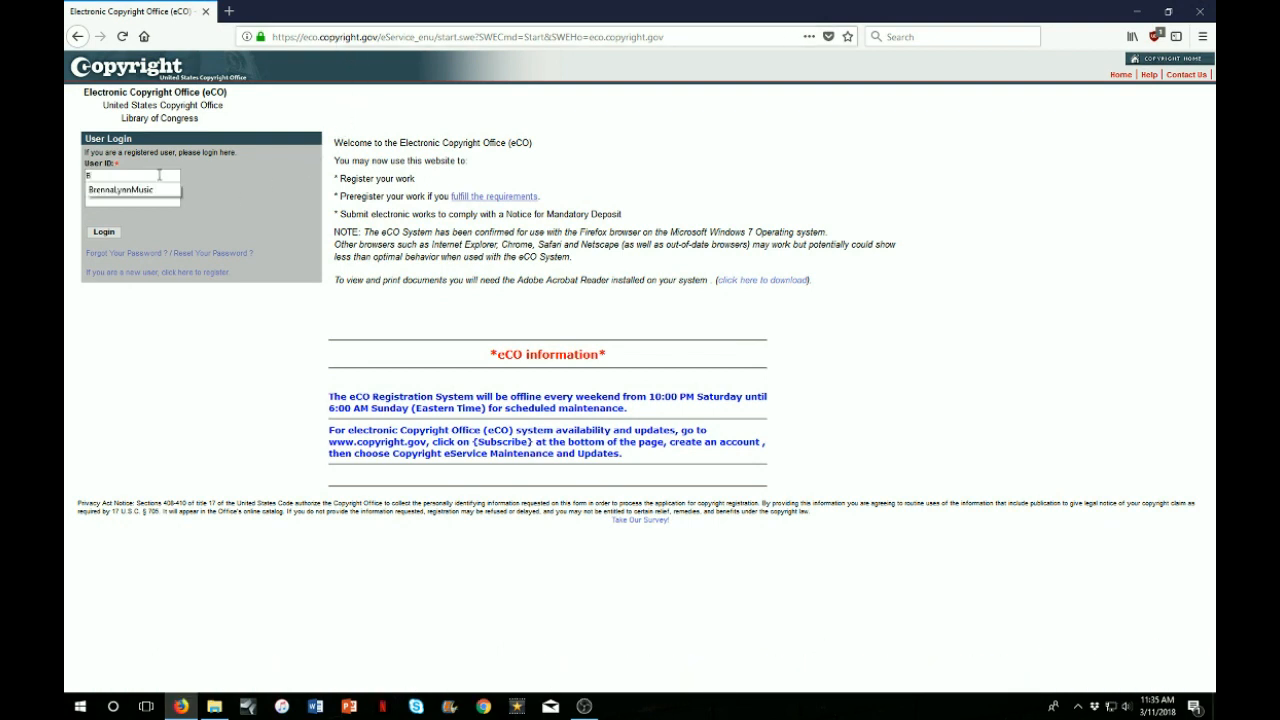
pyautogui.press('Down')
pyautogui.press('Return')
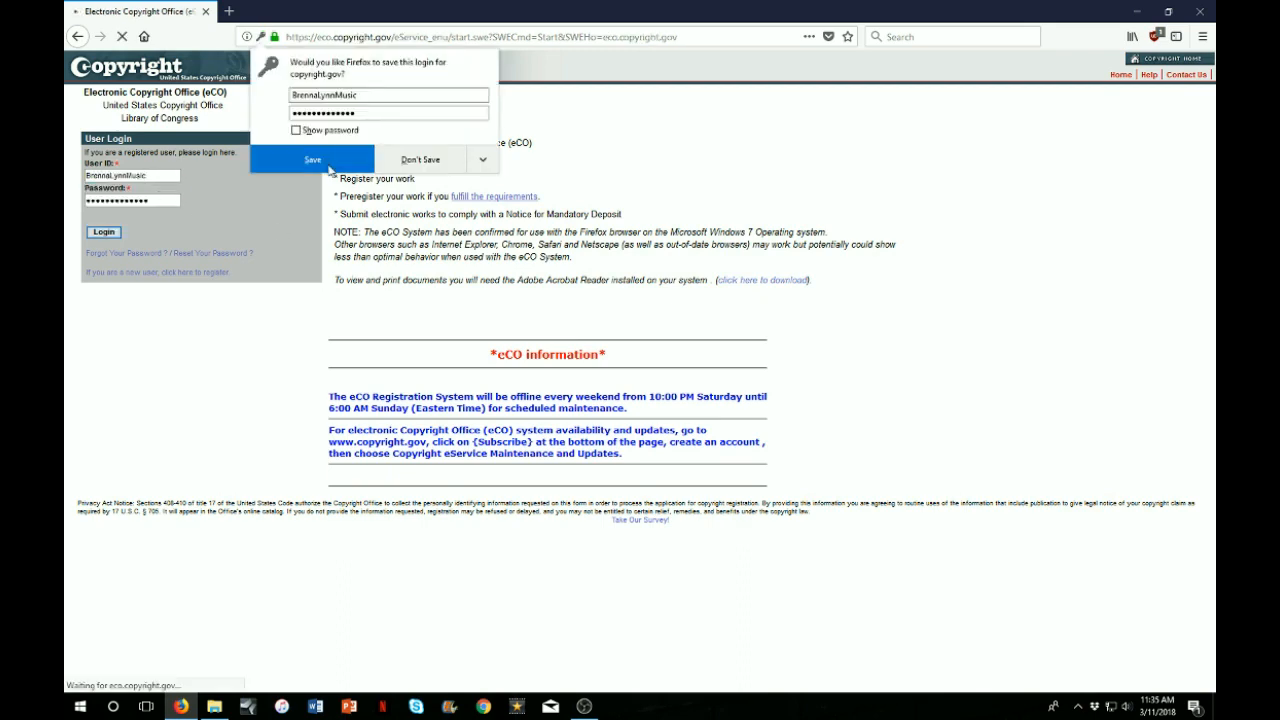
pyautogui.click(328, 165)
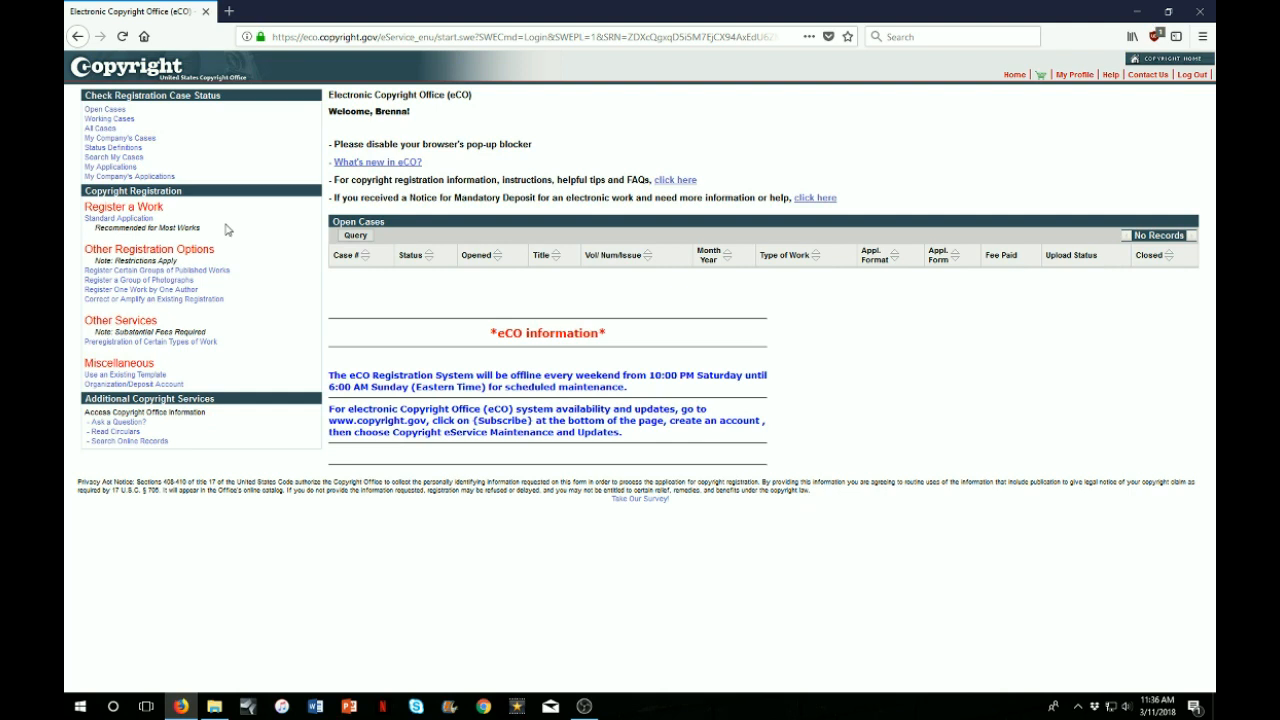
# Choose Standard Application under Register a Work and start the registration
pyautogui.click(138, 222)
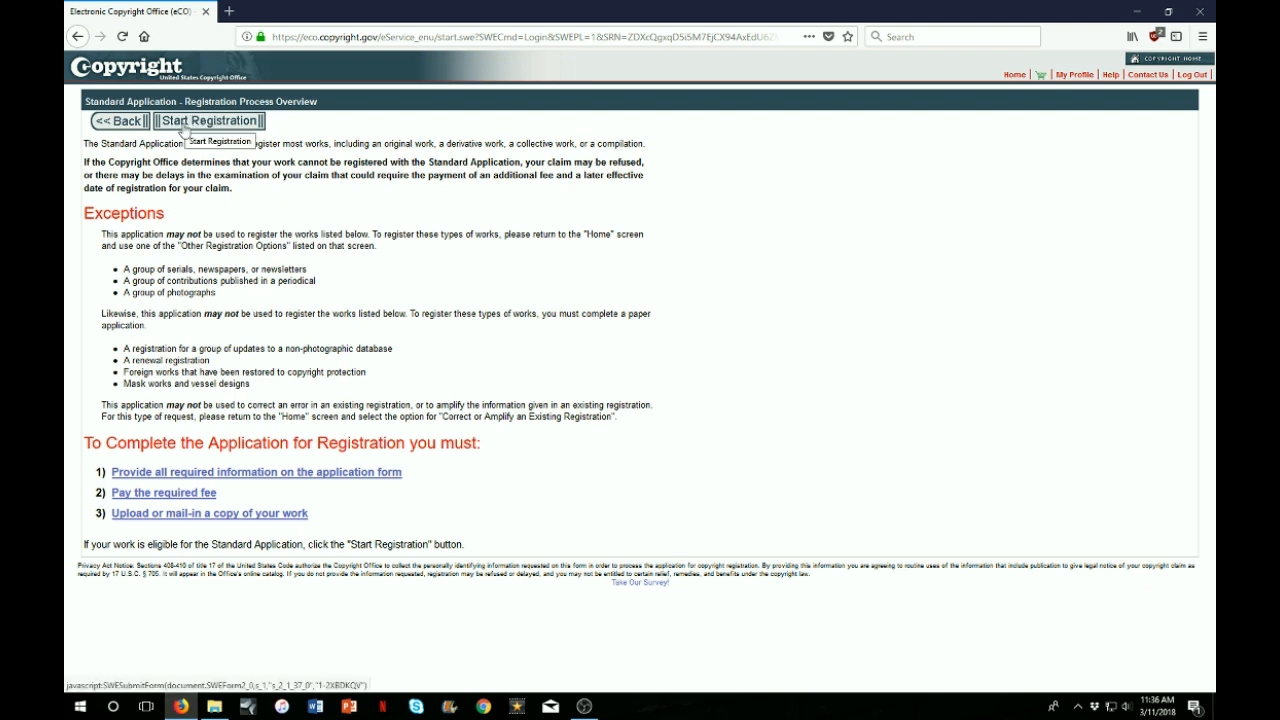
pyautogui.click(185, 125)
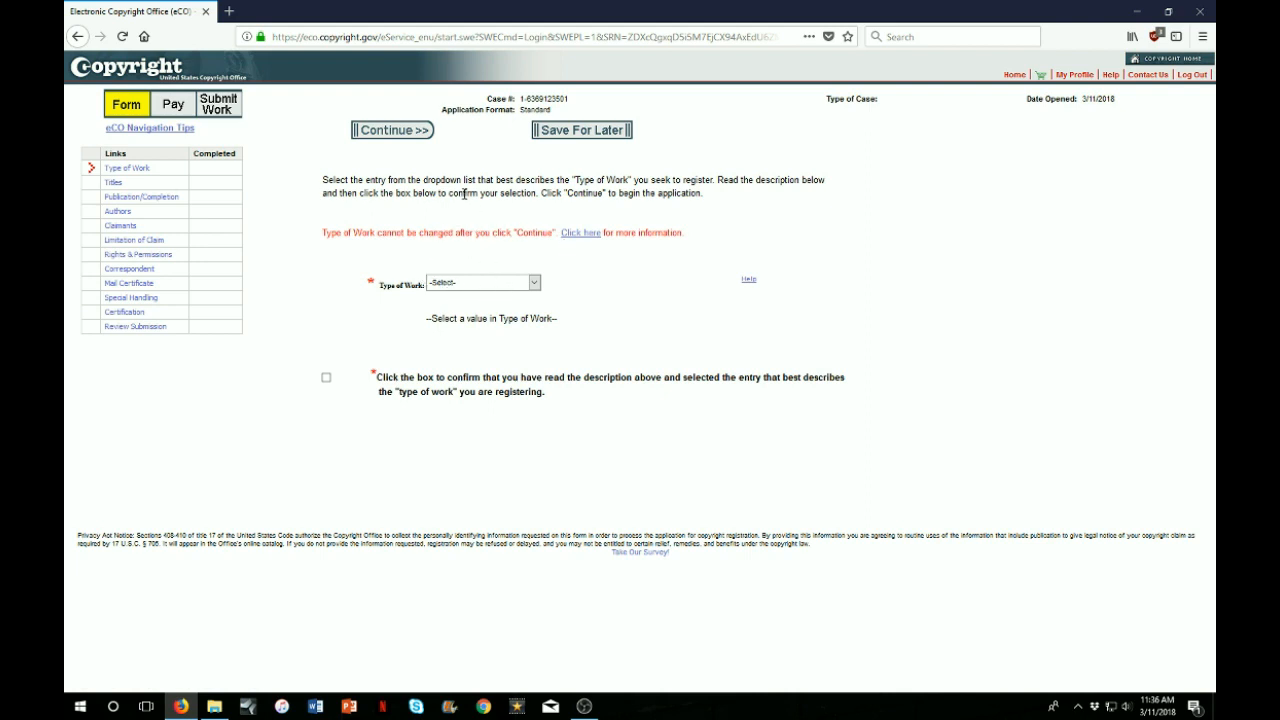
# Pick Sound Recording from the Type of Work dropdown, then reopen the list to compare options
pyautogui.click(534, 283)
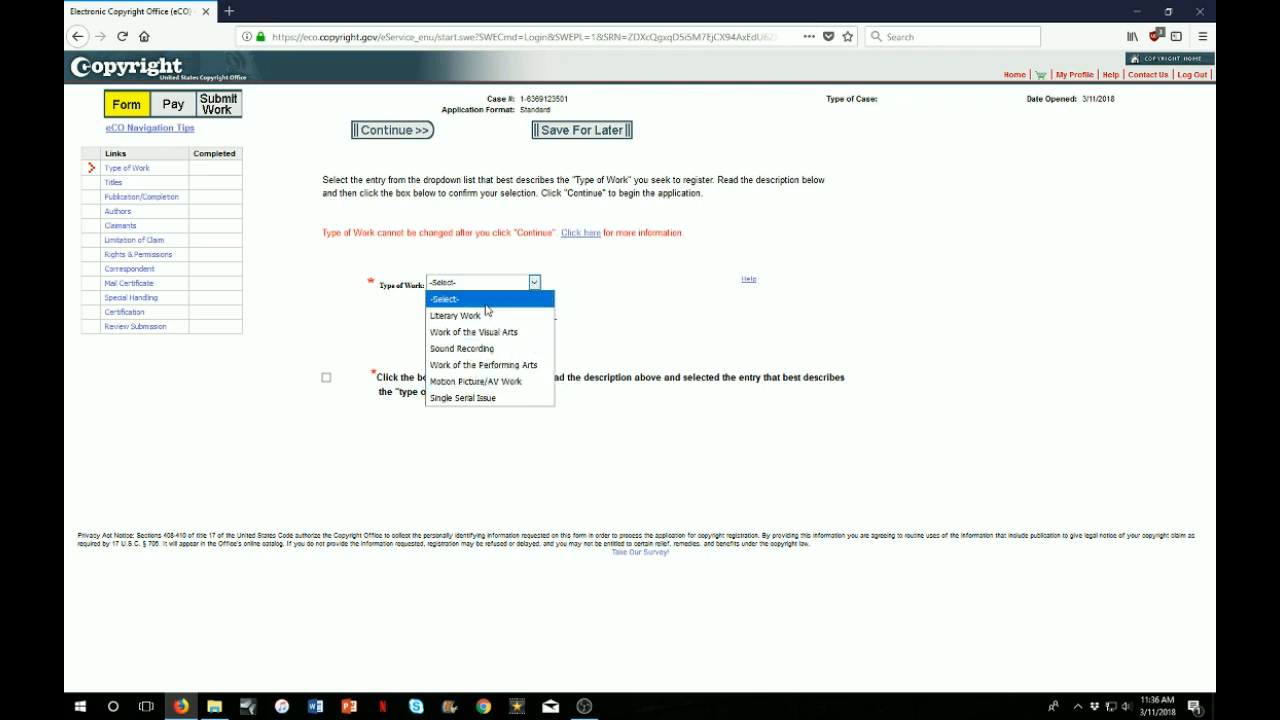
pyautogui.click(490, 350)
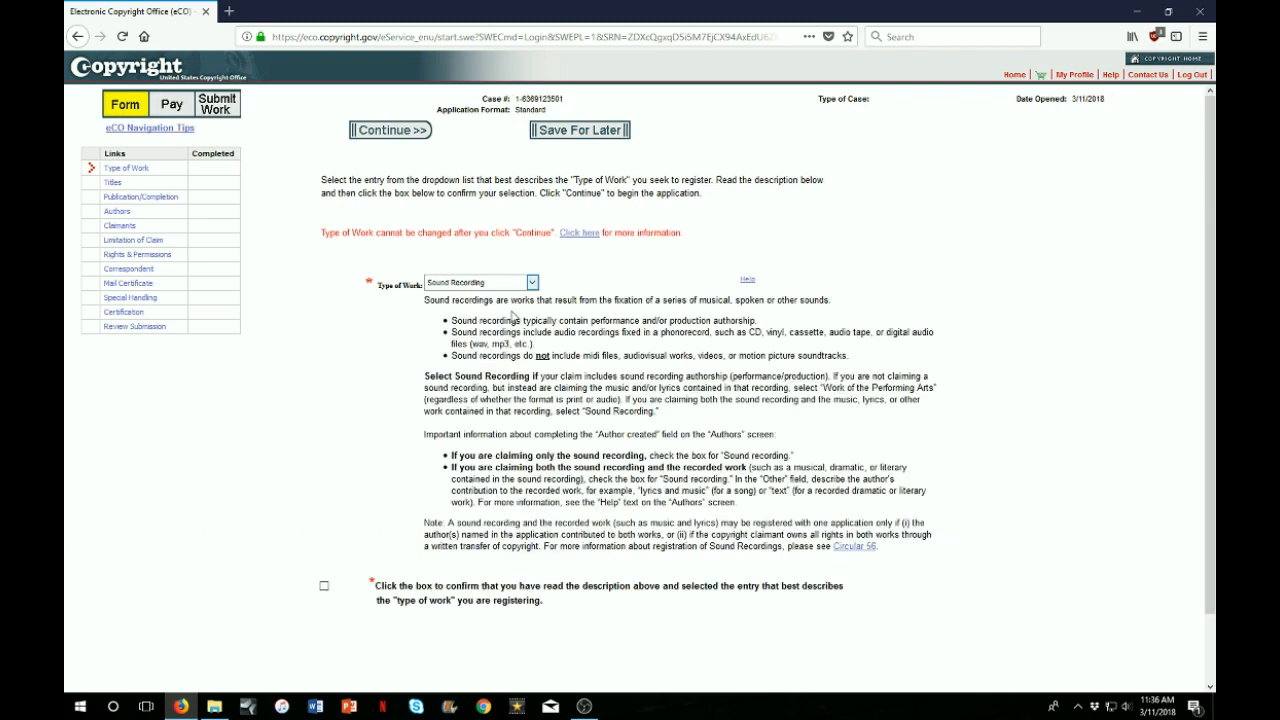
pyautogui.click(533, 284)
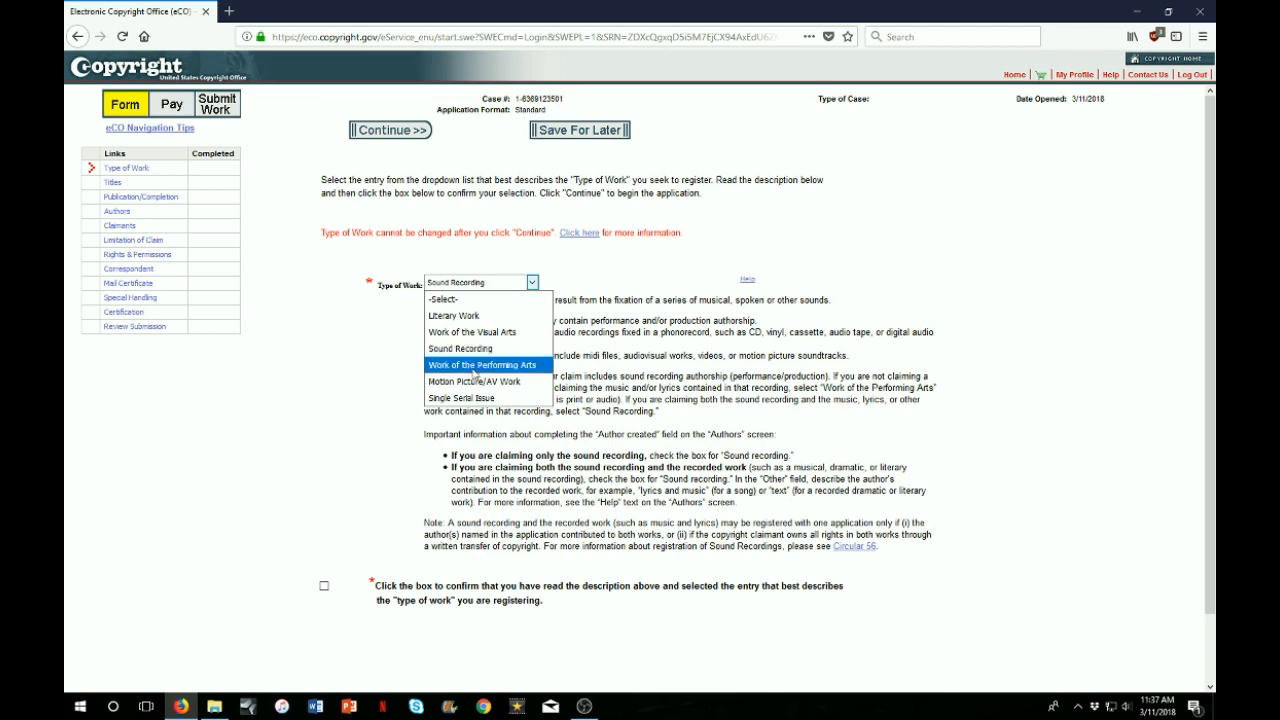
# Preview Work of the Performing Arts, switch back to Sound Recording, and tick the confirmation box
pyautogui.click(474, 366)
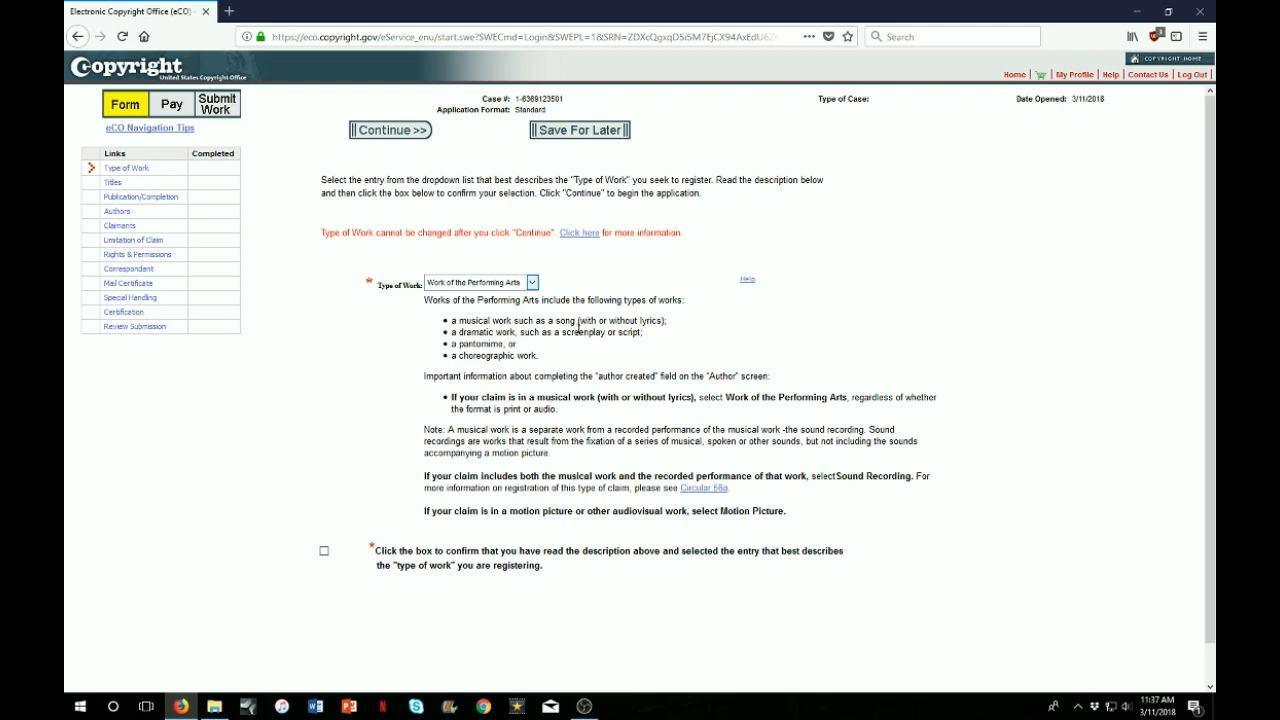
pyautogui.click(533, 284)
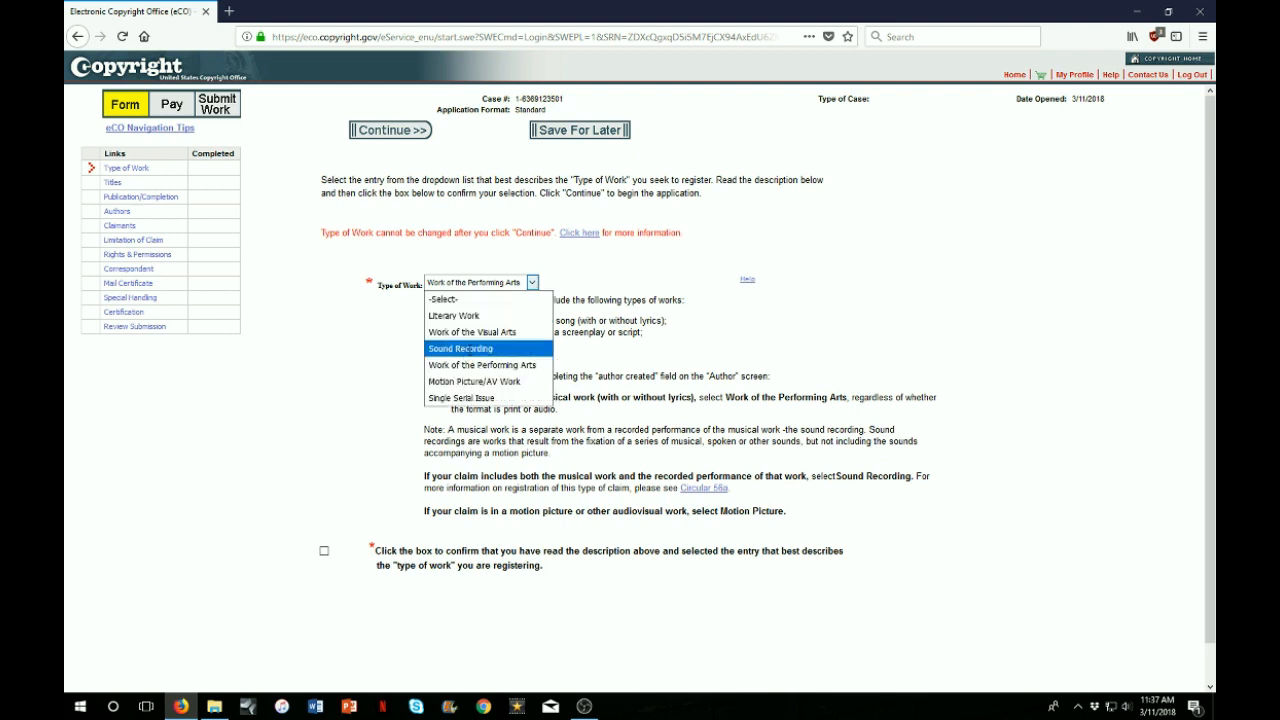
pyautogui.click(470, 350)
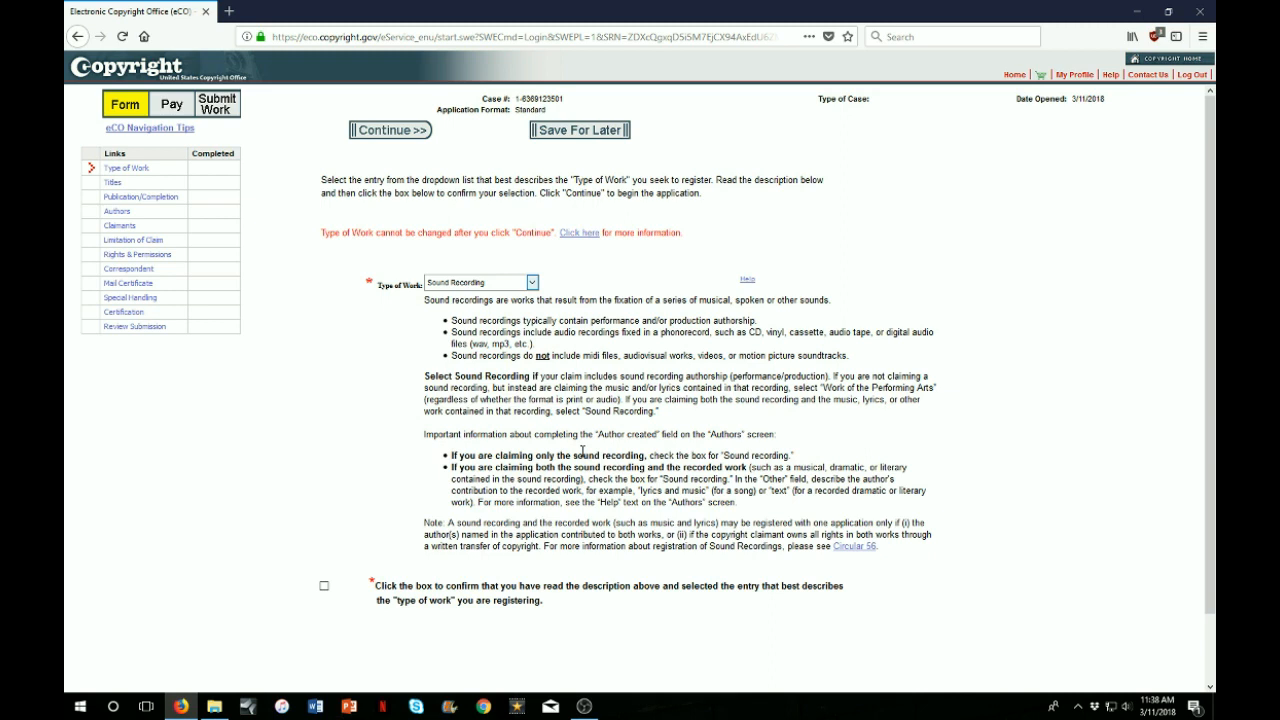
pyautogui.click(324, 586)
# Continue to the Titles page and start a new title entry
pyautogui.click(404, 138)
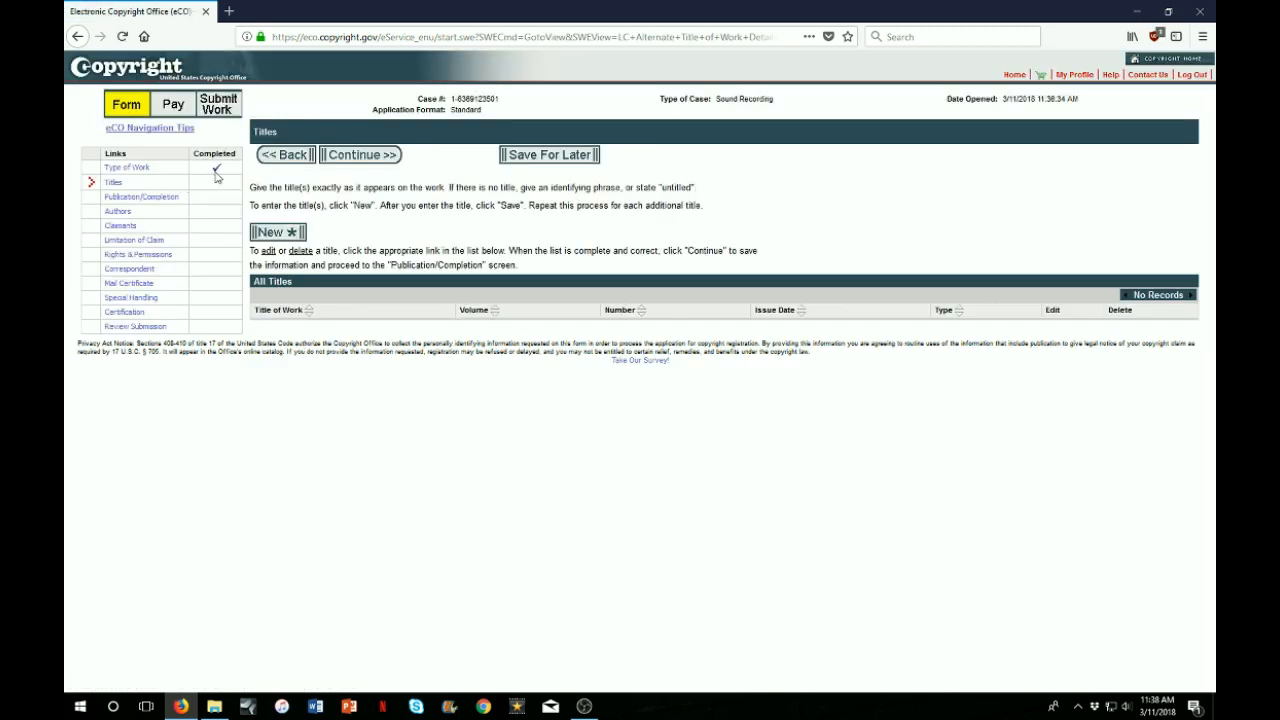
pyautogui.moveTo(217, 174)
pyautogui.click(267, 230)
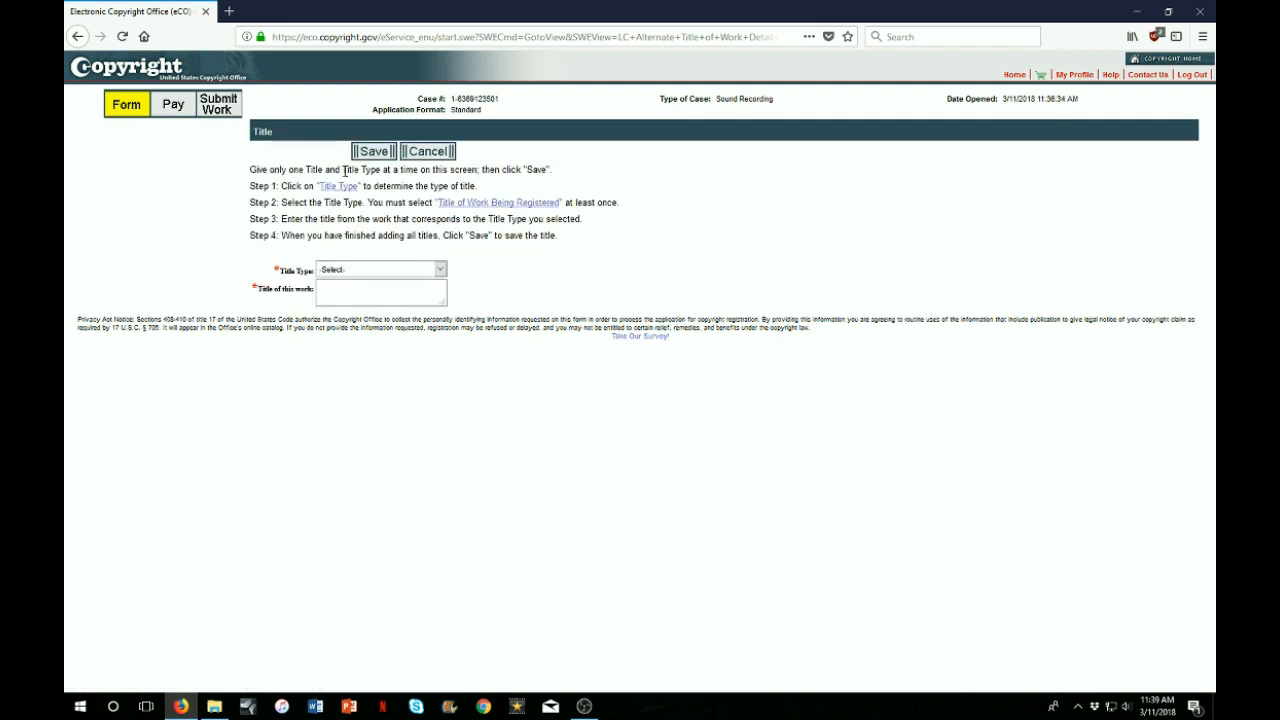
# Save 'Arrows Album' as Title of work being registered and continue to Publication/Completion
pyautogui.click(372, 269)
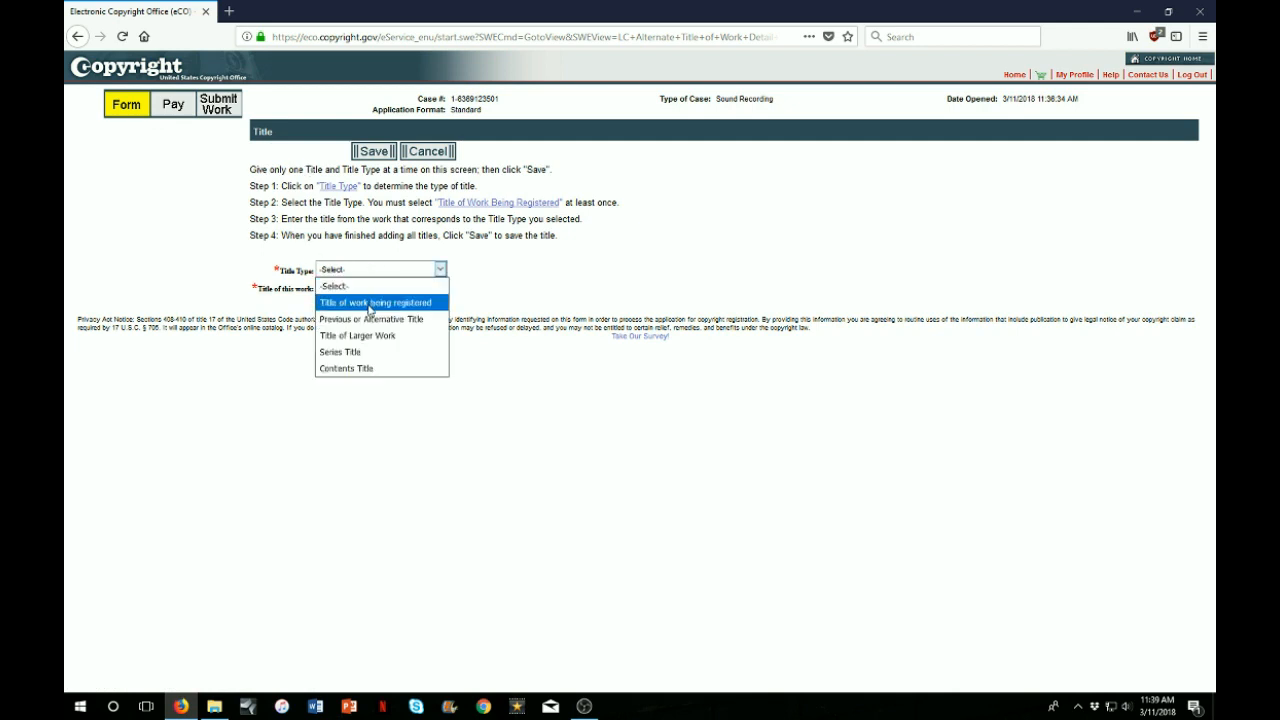
pyautogui.click(366, 302)
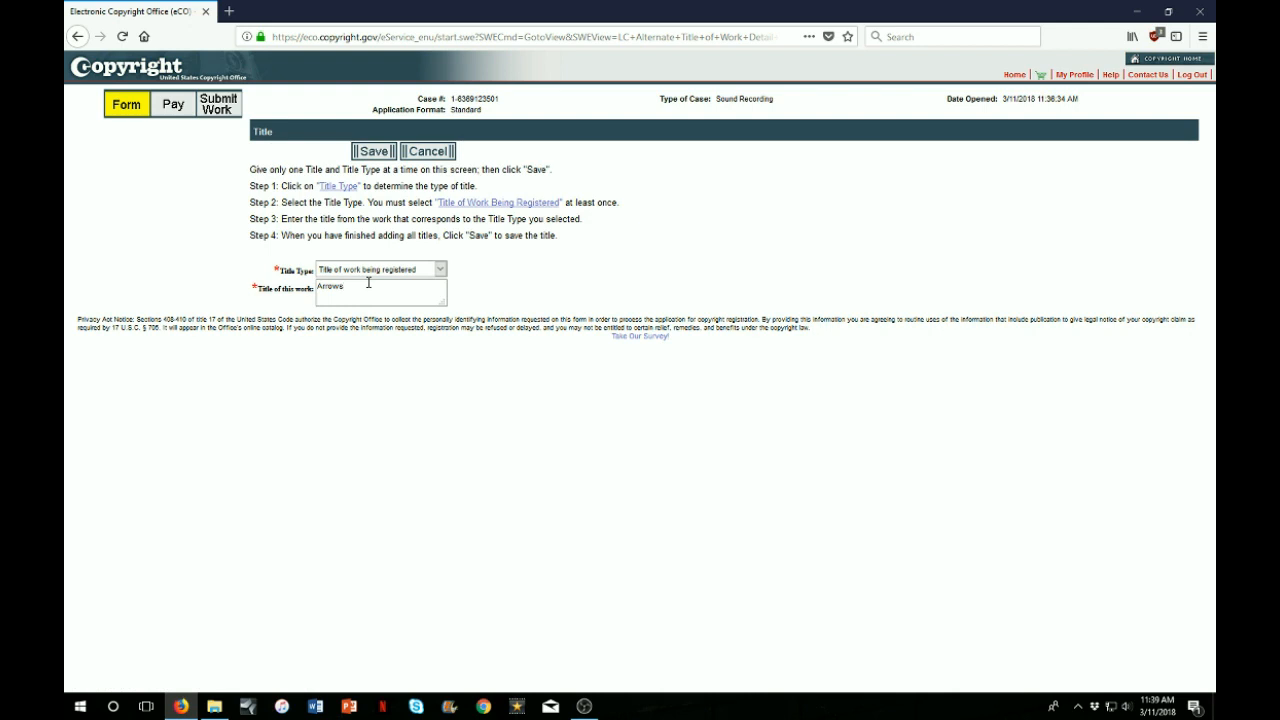
pyautogui.press('BackSpace')
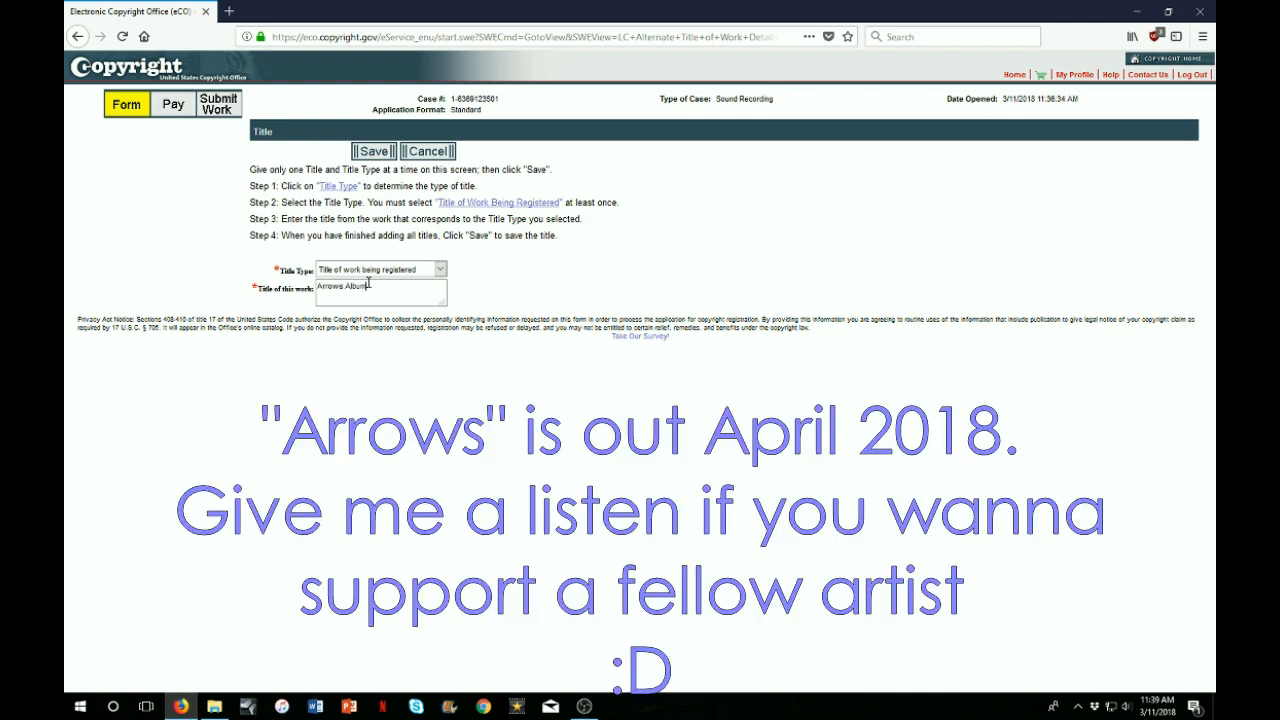
pyautogui.click(372, 153)
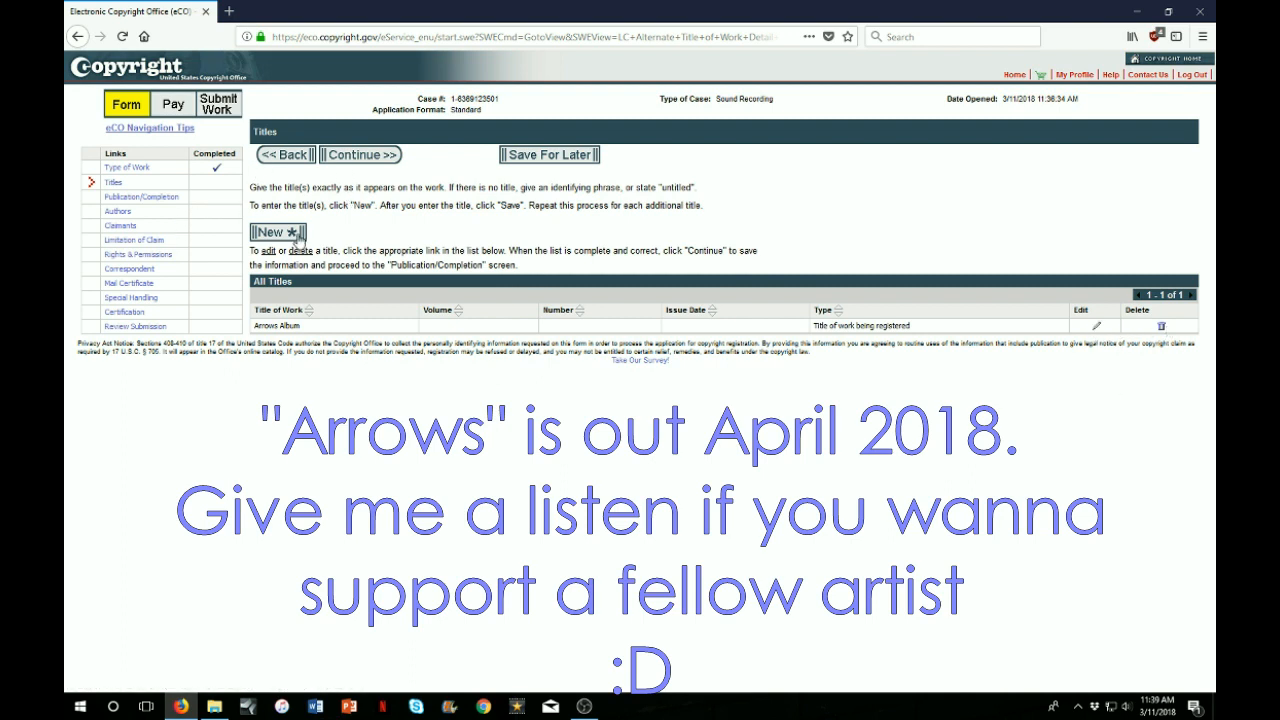
pyautogui.click(358, 157)
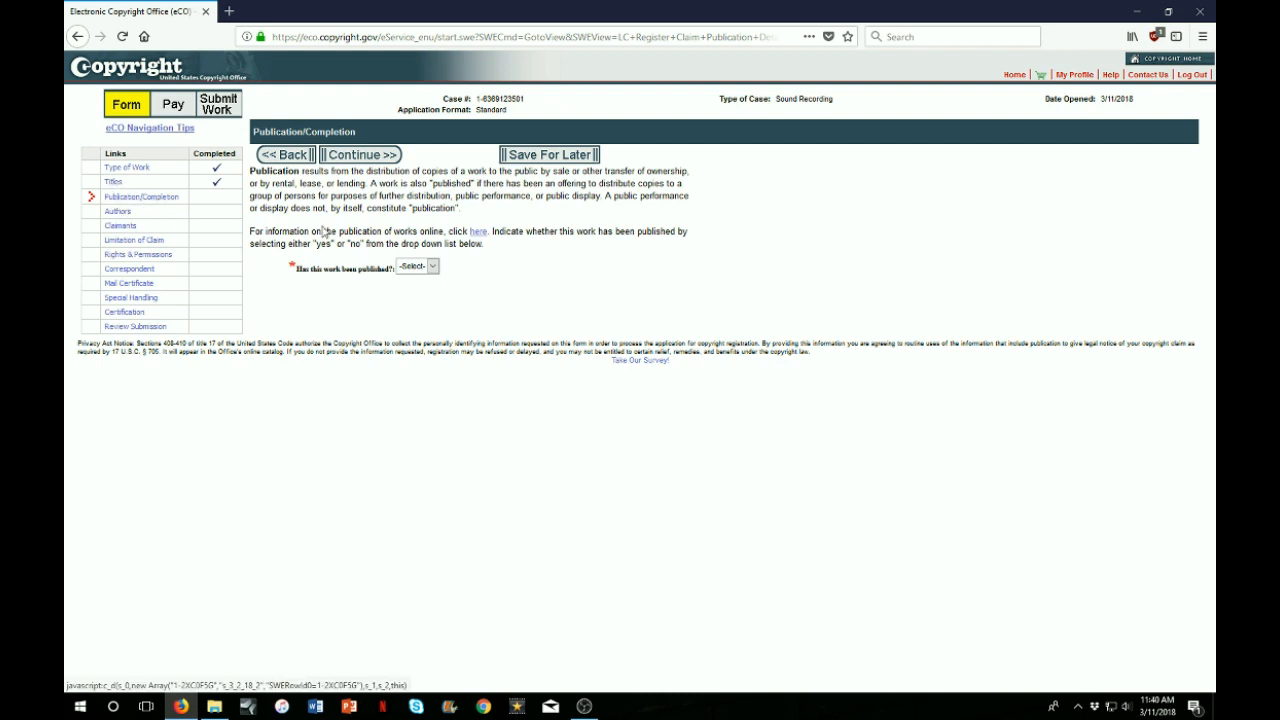
# Mark the work unpublished with completion year 2018, then add the account holder as author
pyautogui.click(432, 266)
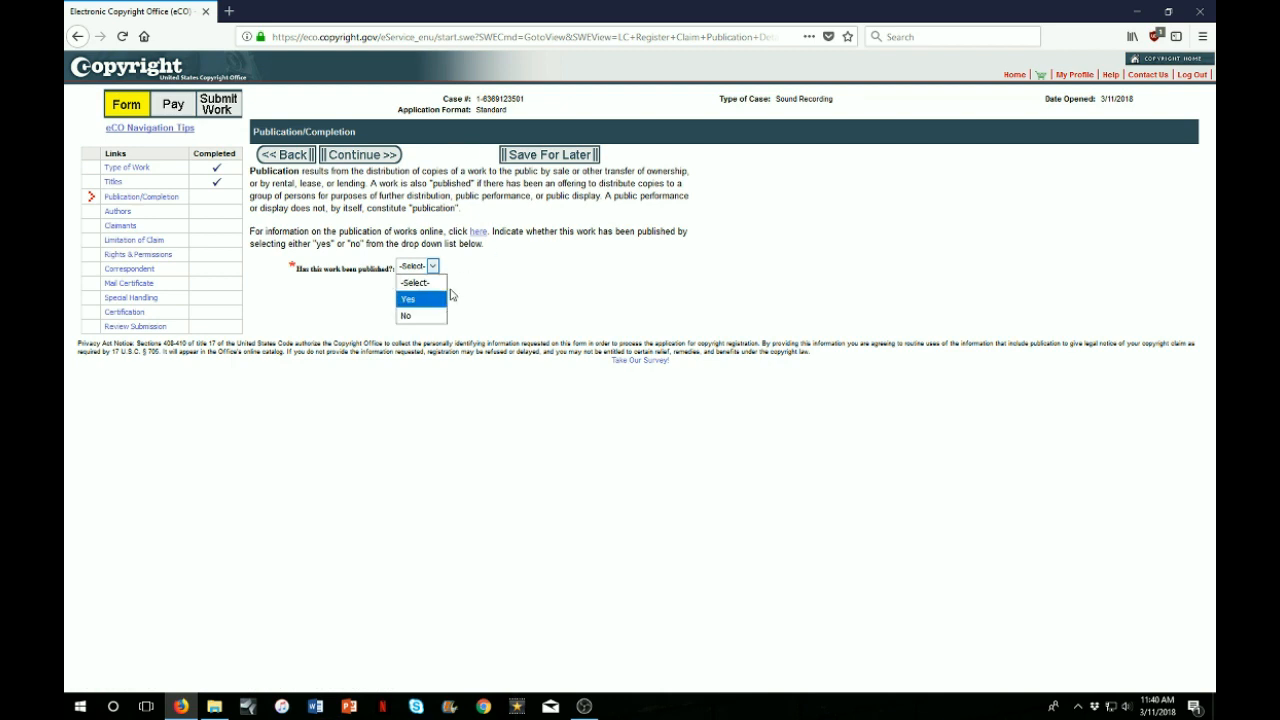
pyautogui.click(419, 316)
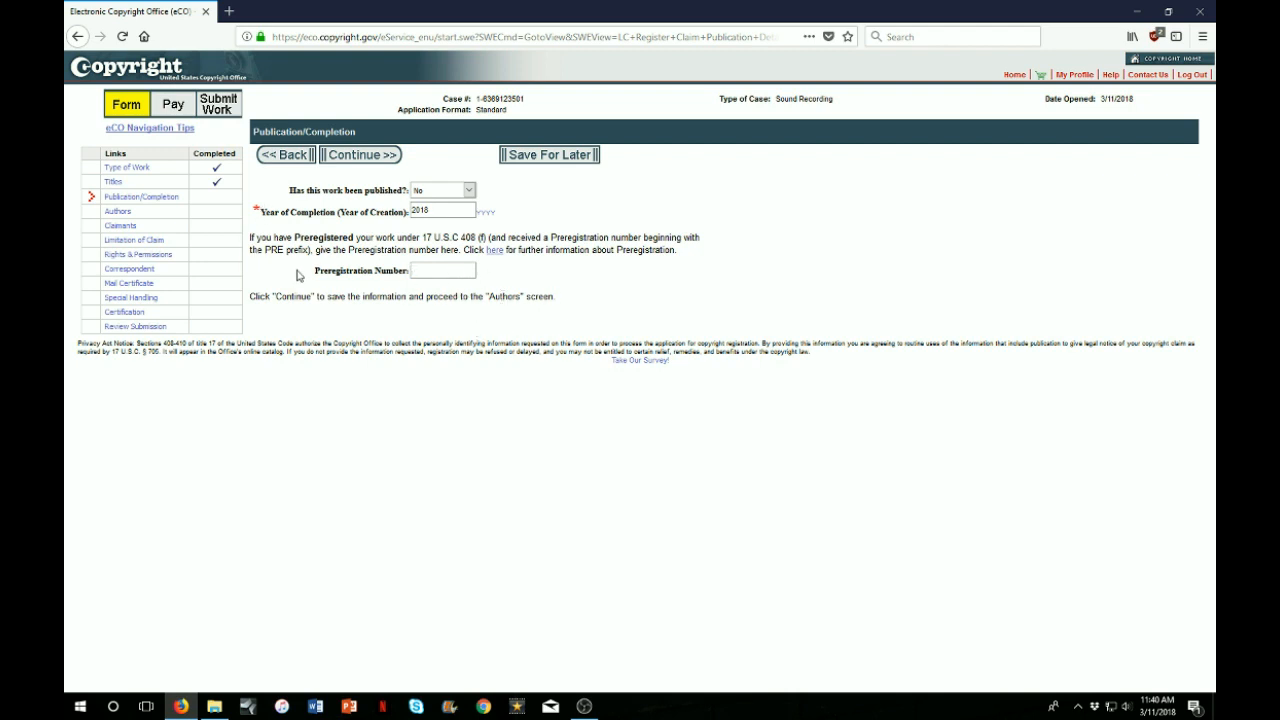
pyautogui.click(361, 155)
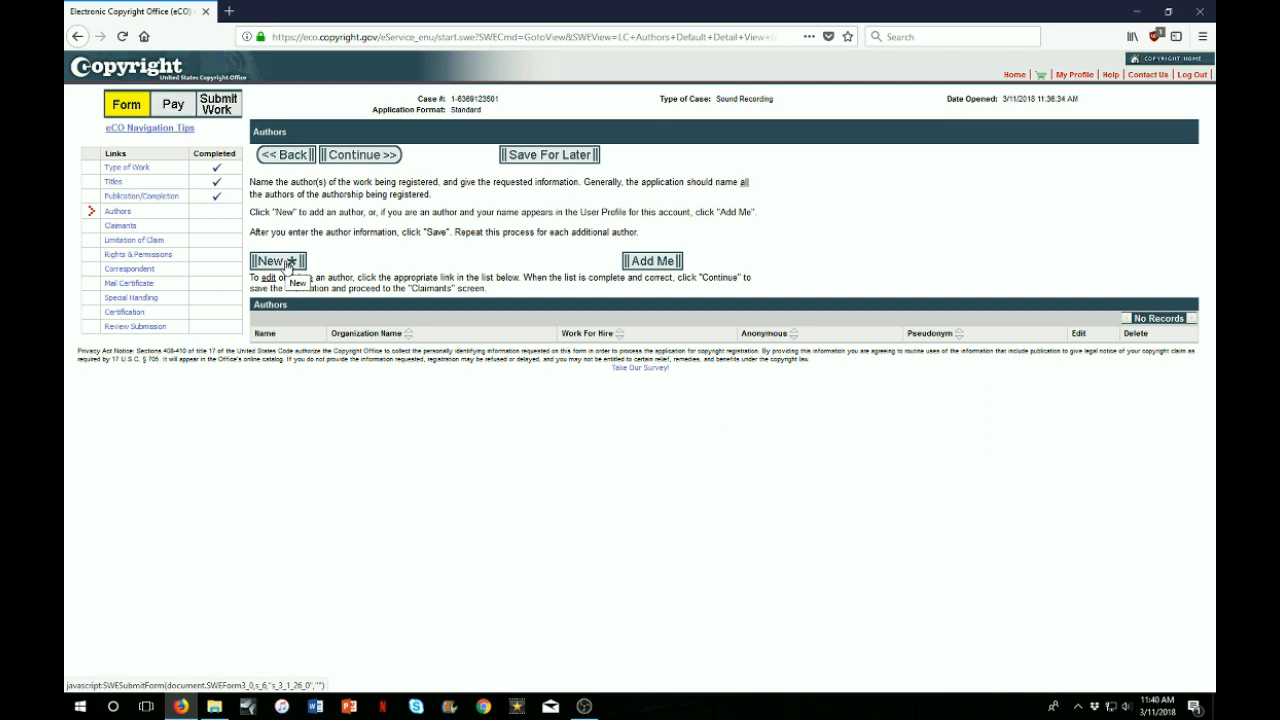
pyautogui.click(664, 263)
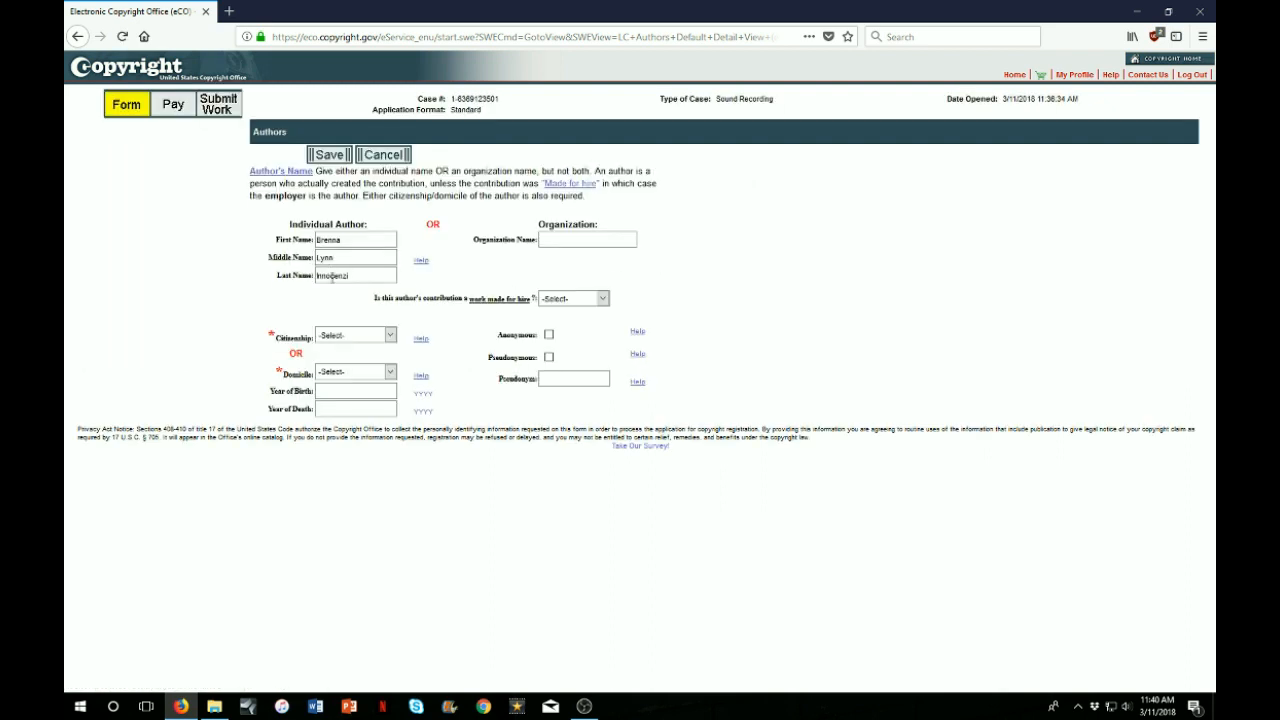
# Choose United States as the author's citizenship and save the author entry
pyautogui.click(390, 335)
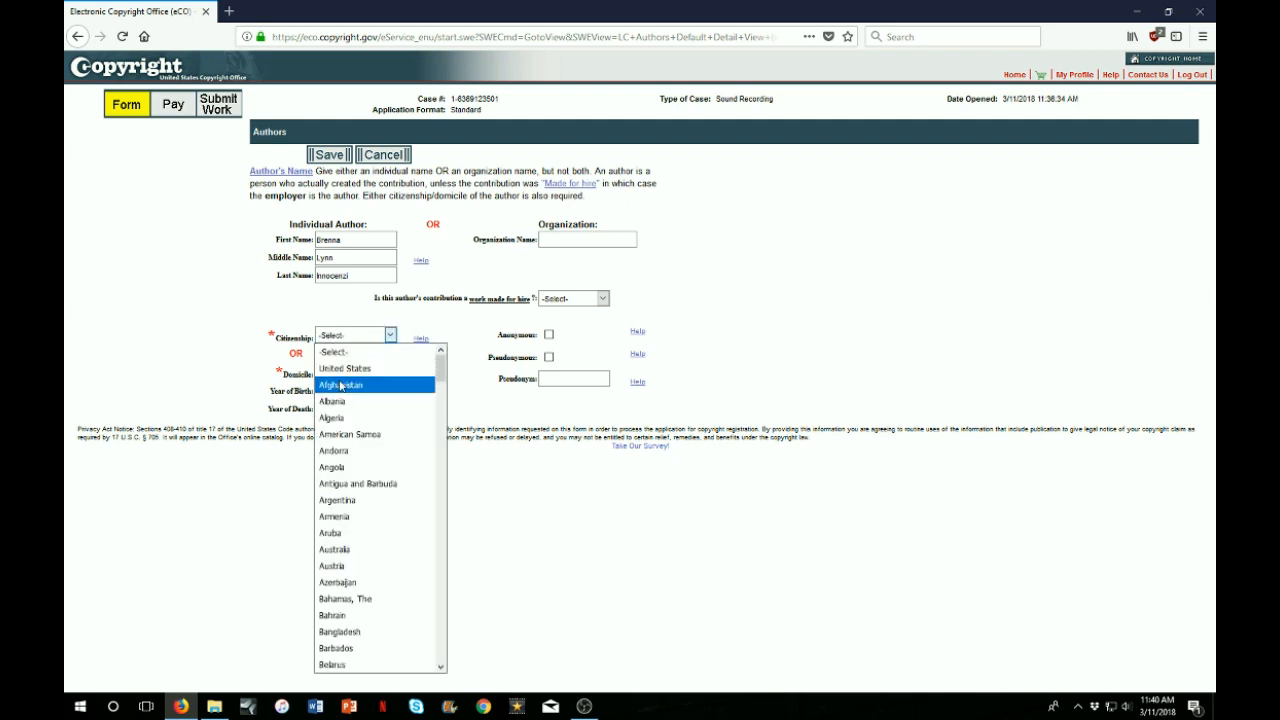
pyautogui.click(345, 369)
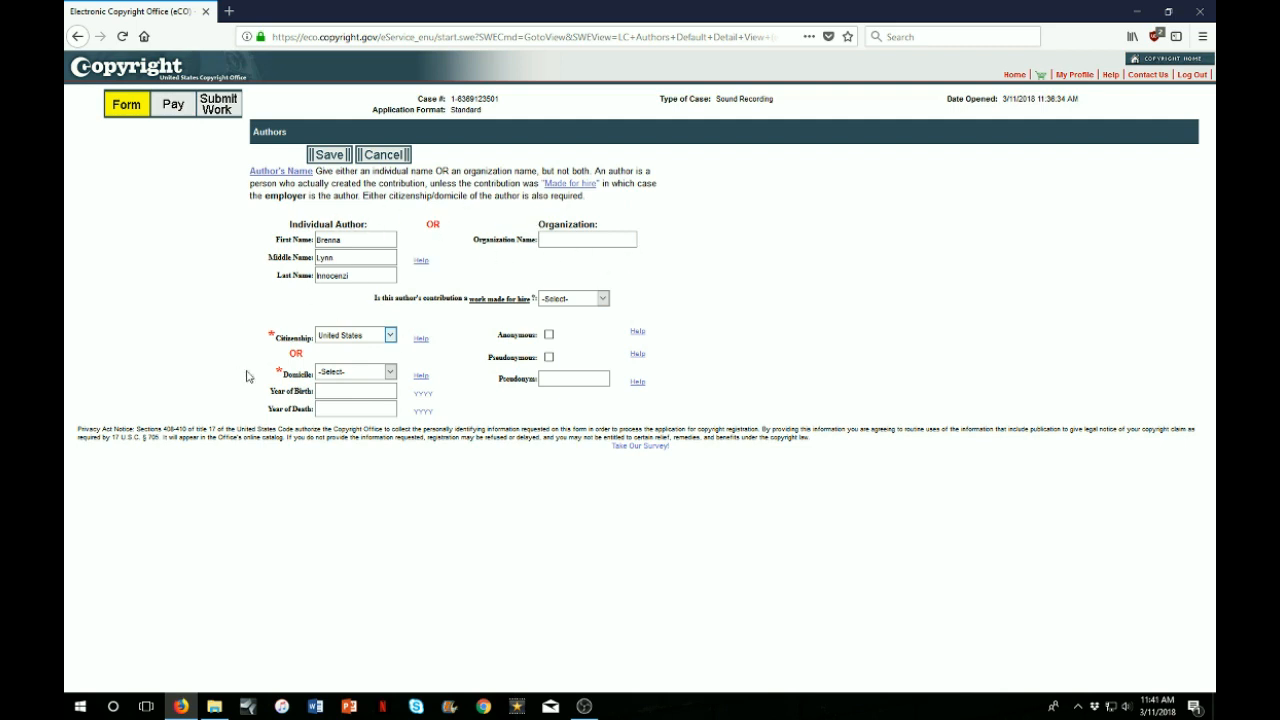
pyautogui.click(326, 156)
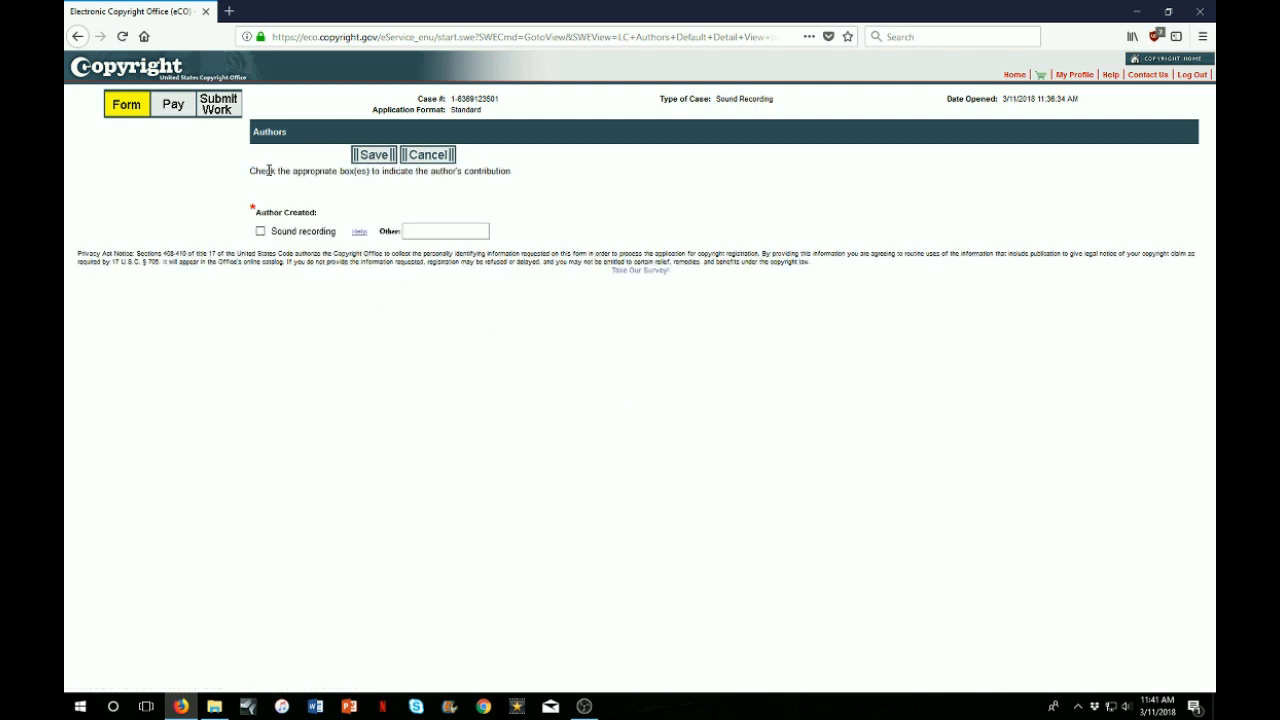
# Tick Sound recording as the author's contribution and save it
pyautogui.click(260, 232)
pyautogui.click(366, 154)
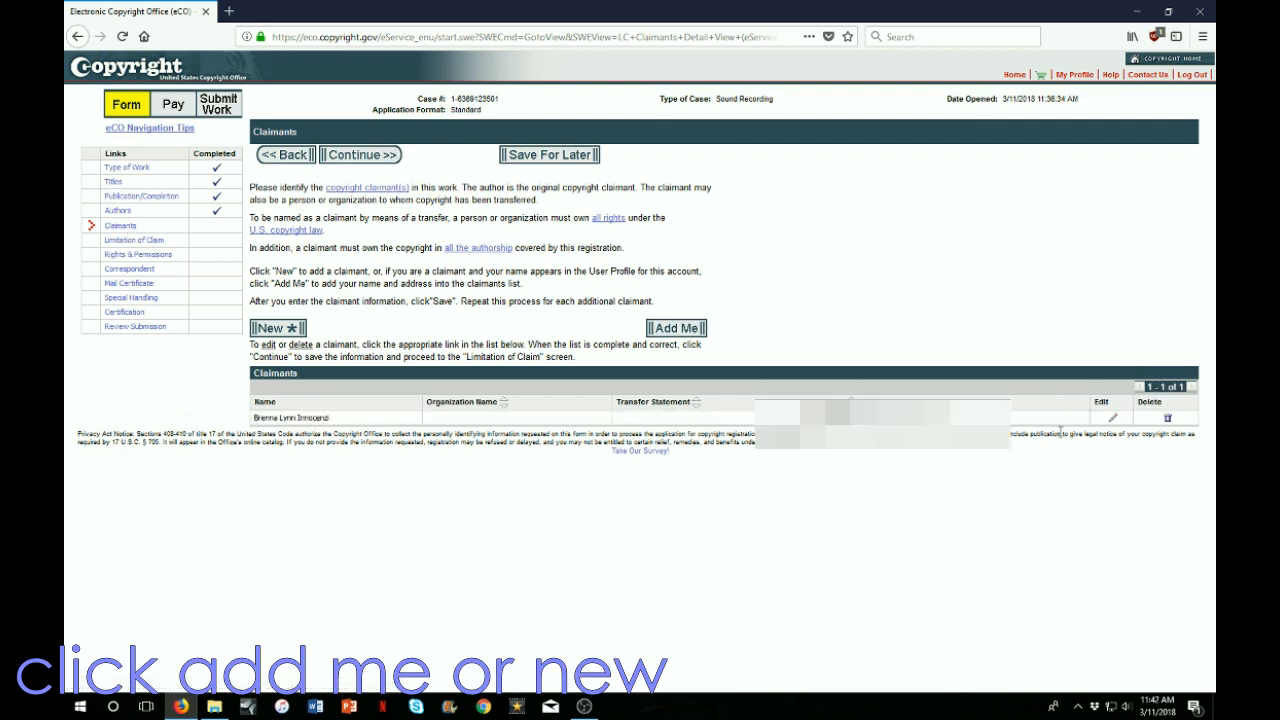
# Leave Claimants and Limitation of Claim blank and advance to Rights & Permissions
pyautogui.click(352, 155)
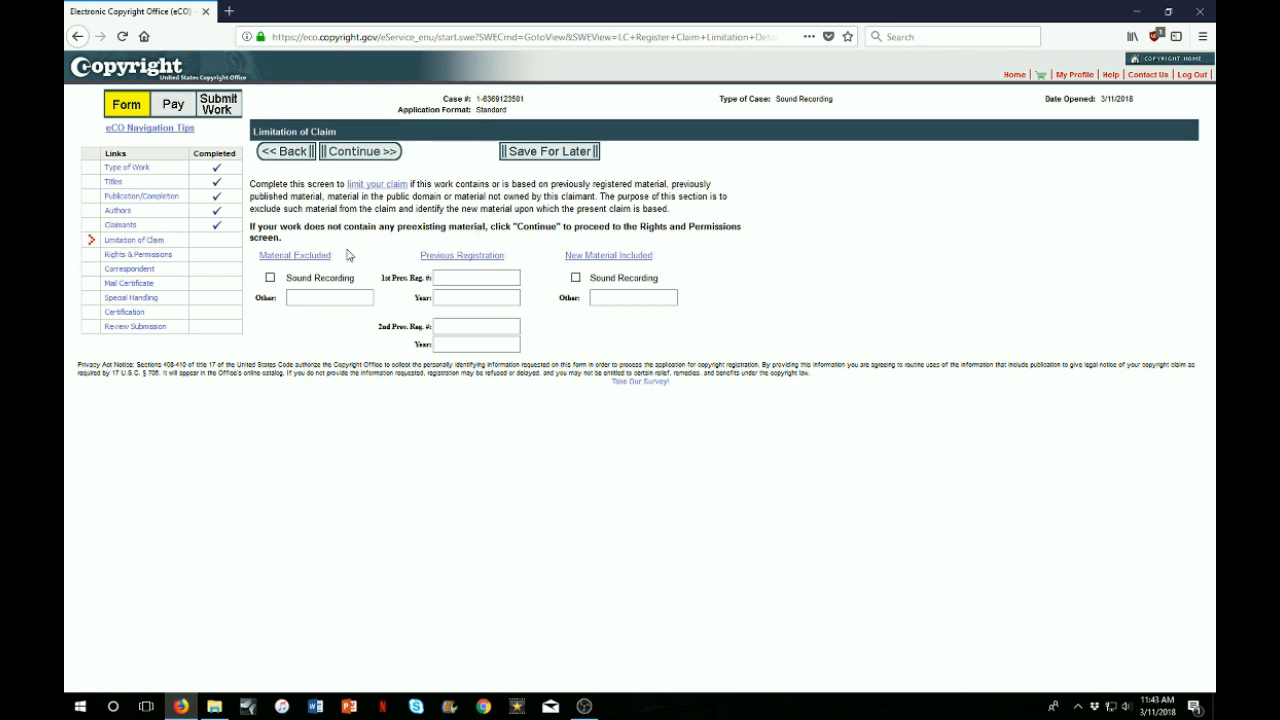
pyautogui.click(379, 153)
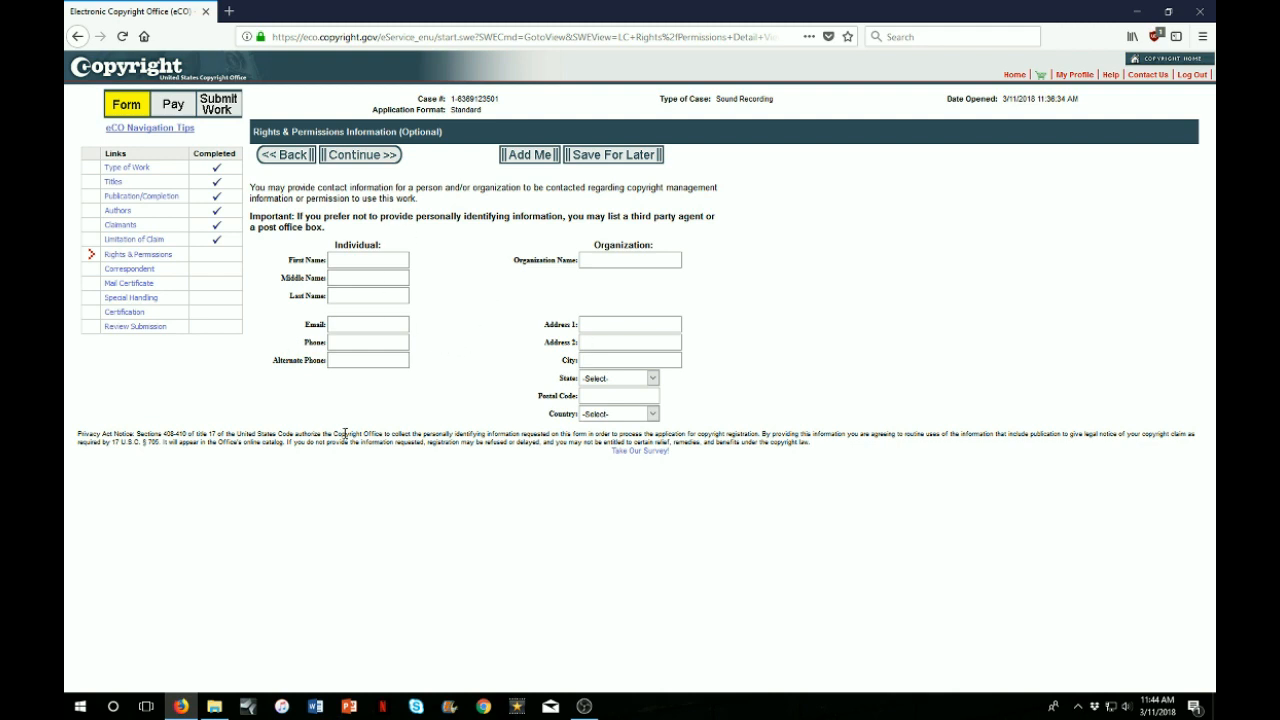
# Skip Rights & Permissions, submit the correspondent's details, and enter the certificate recipient's details
pyautogui.click(352, 157)
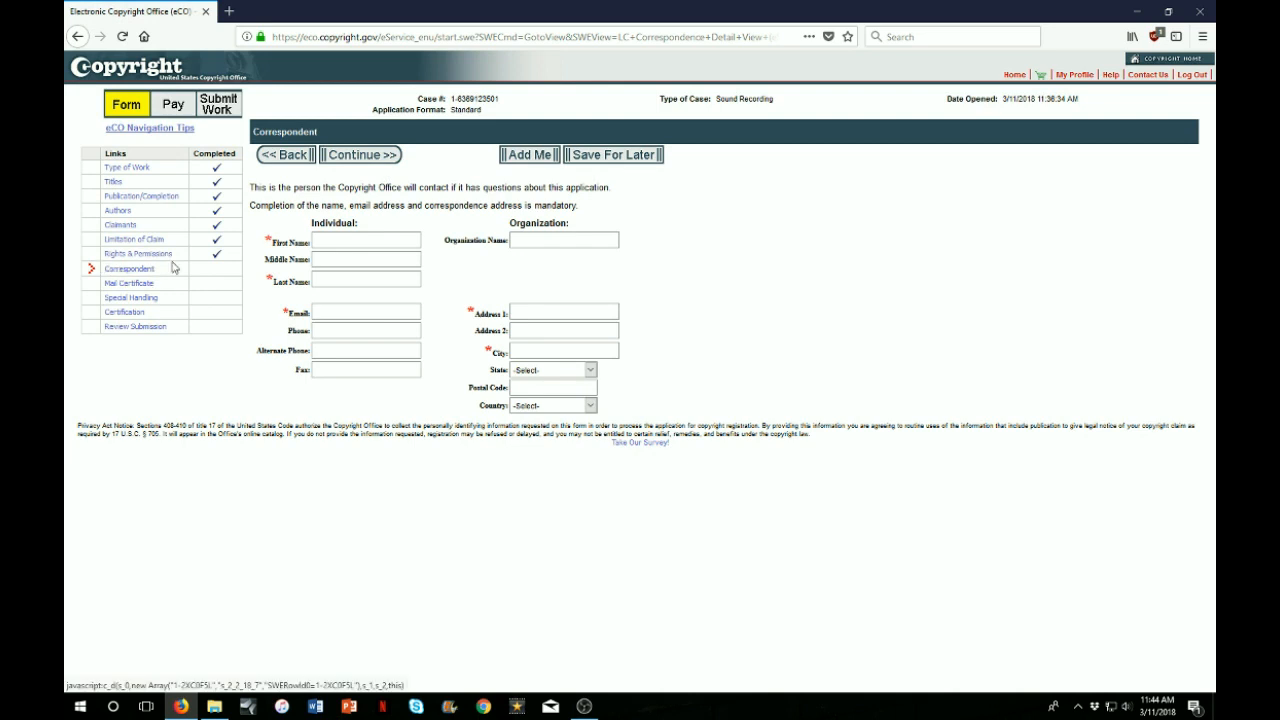
pyautogui.click(344, 244)
pyautogui.click(343, 159)
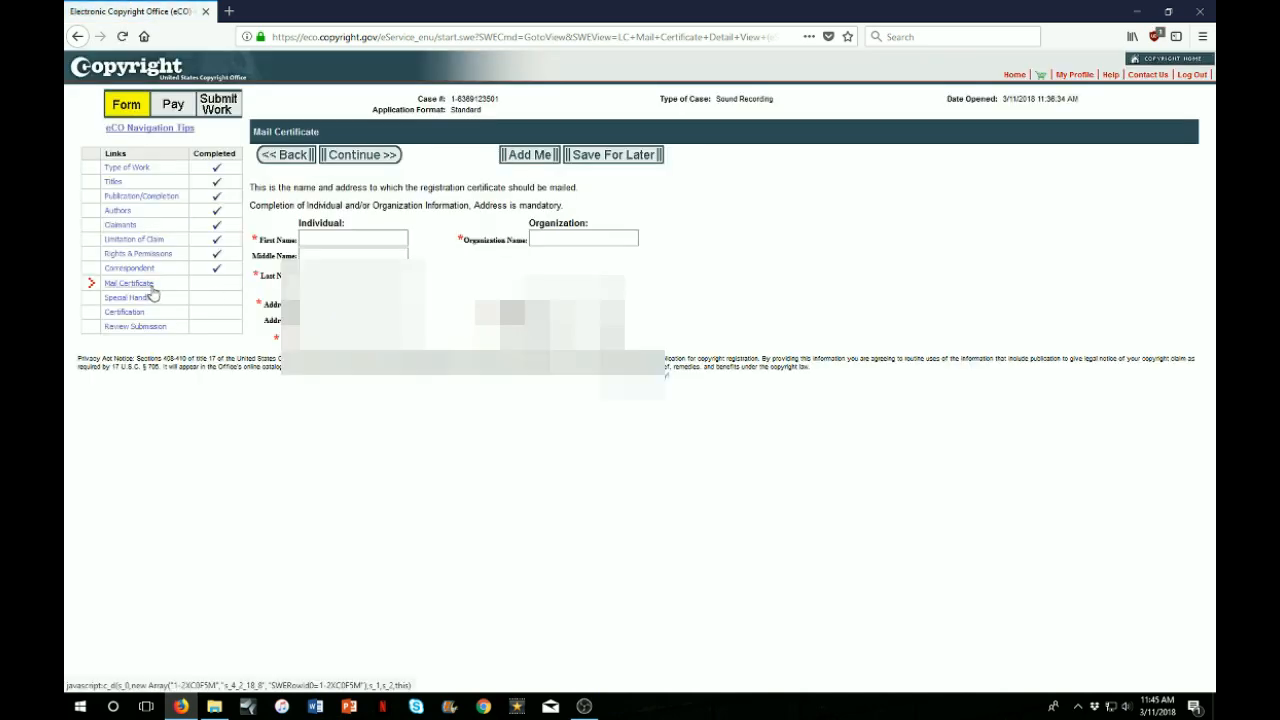
pyautogui.click(334, 235)
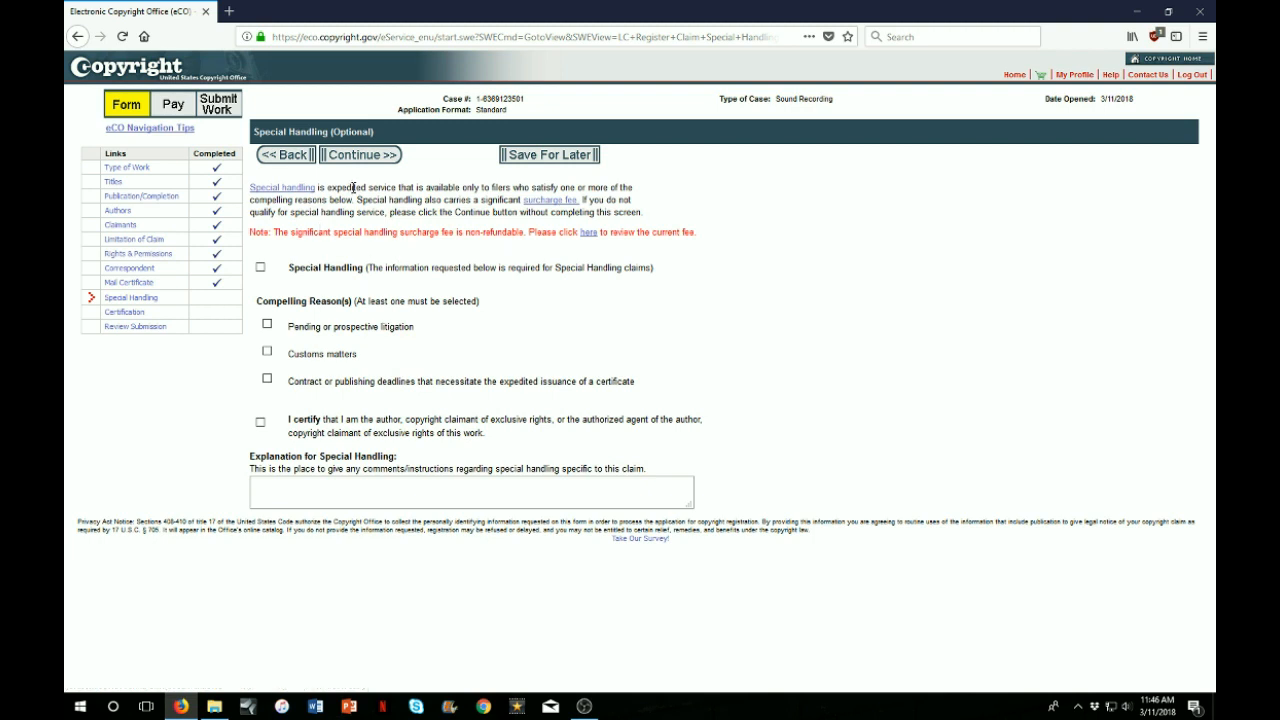
# Skip Special Handling, check I certify, enter the certifying individual's full name, and leave the note empty
pyautogui.click(368, 156)
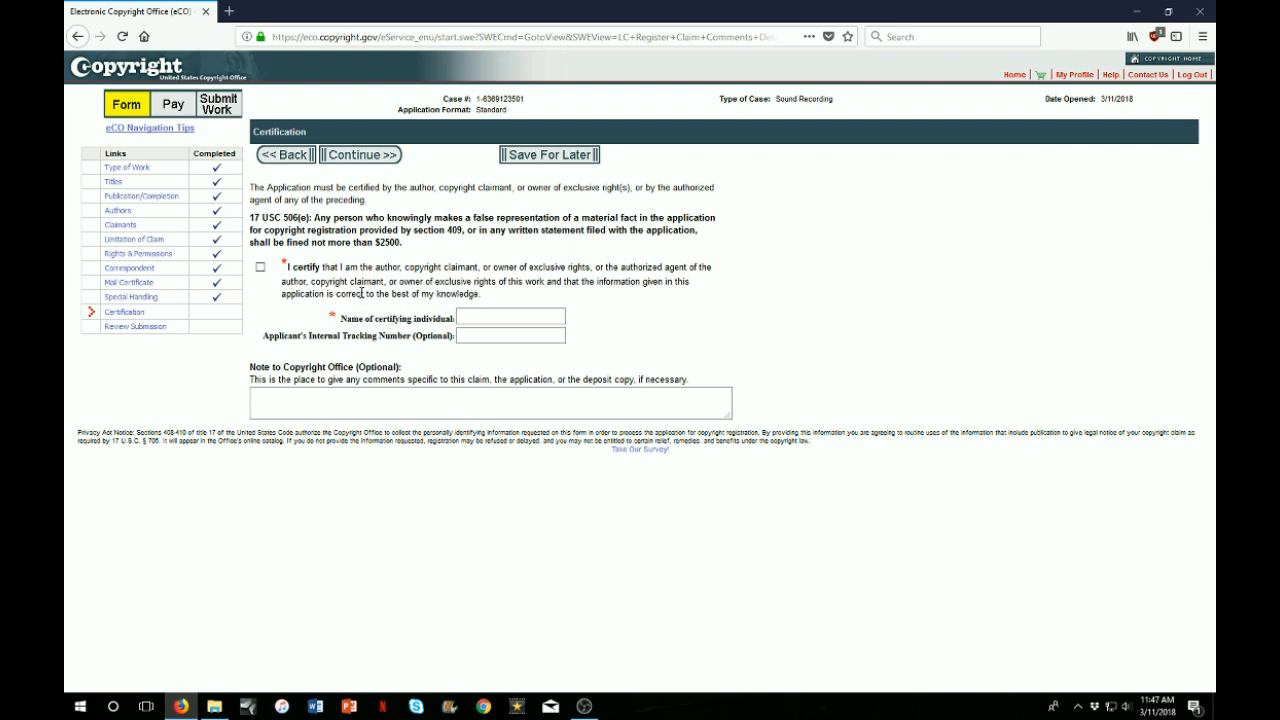
pyautogui.click(260, 267)
pyautogui.click(487, 317)
pyautogui.click(374, 157)
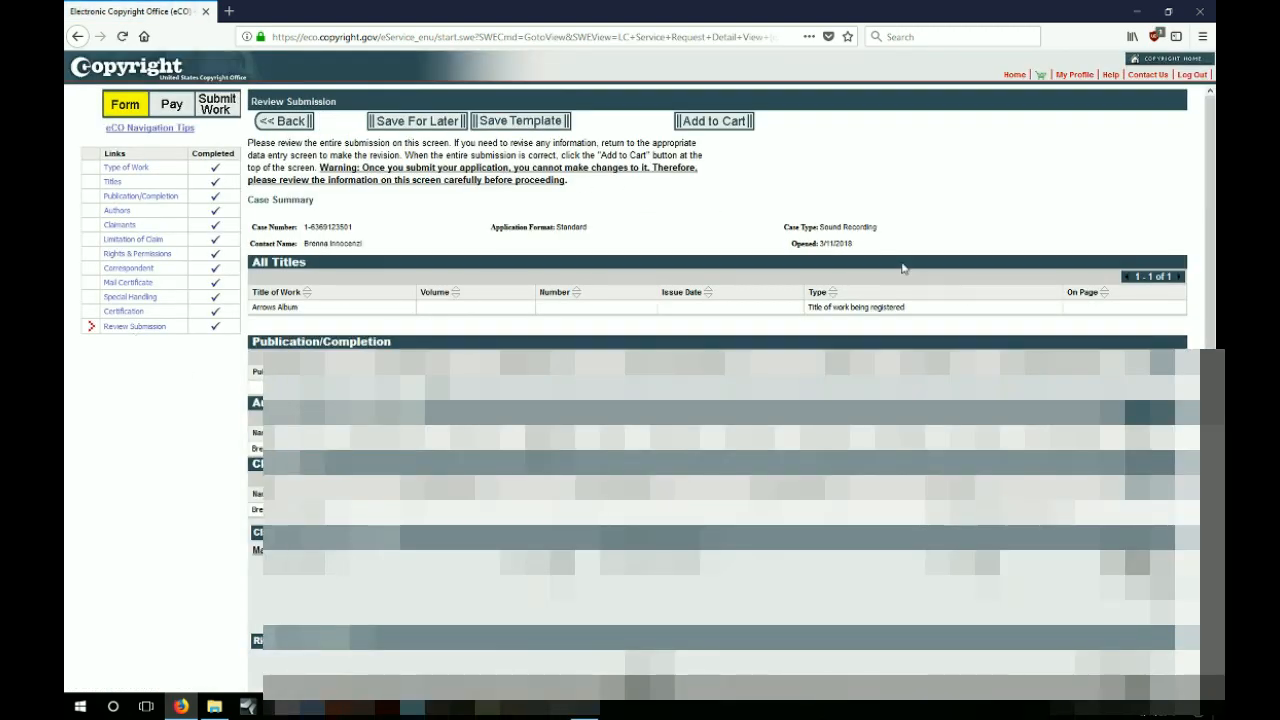
# Add the reviewed Arrows Album application to the cart for 55.00
pyautogui.click(724, 131)
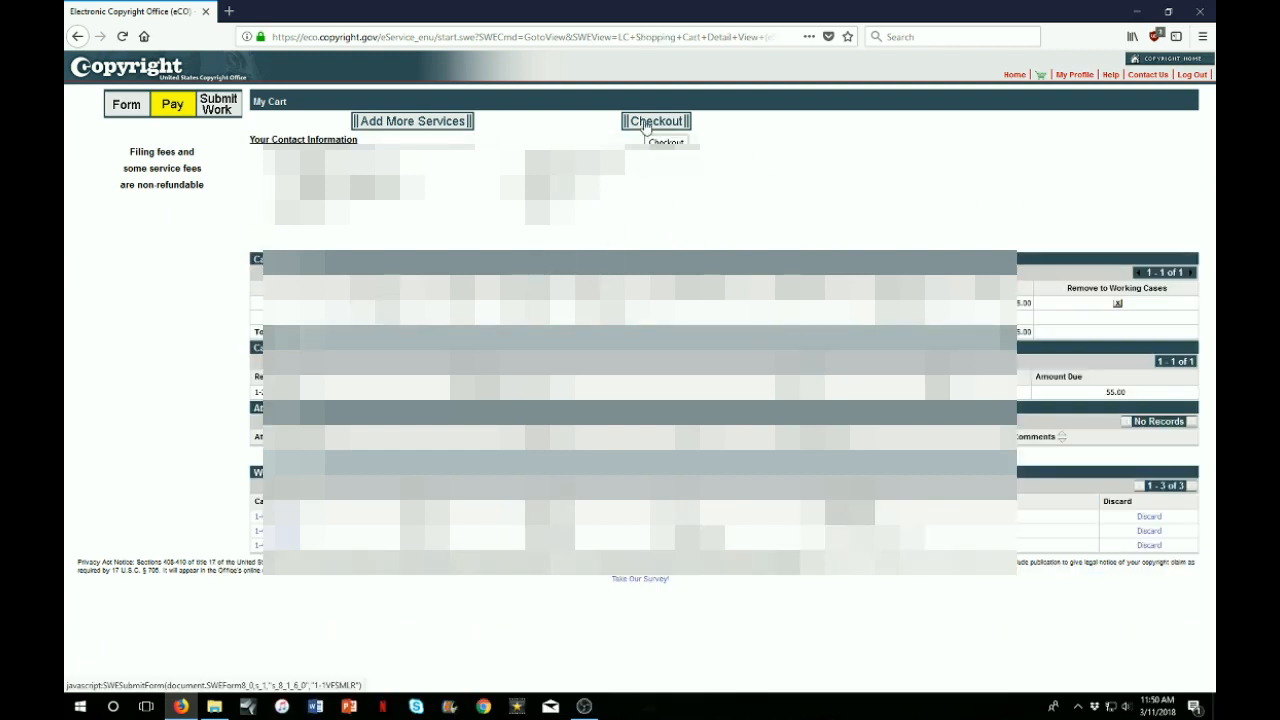
# Check out, pay the registration fee, and continue to Submit Your Work(s)
pyautogui.click(655, 121)
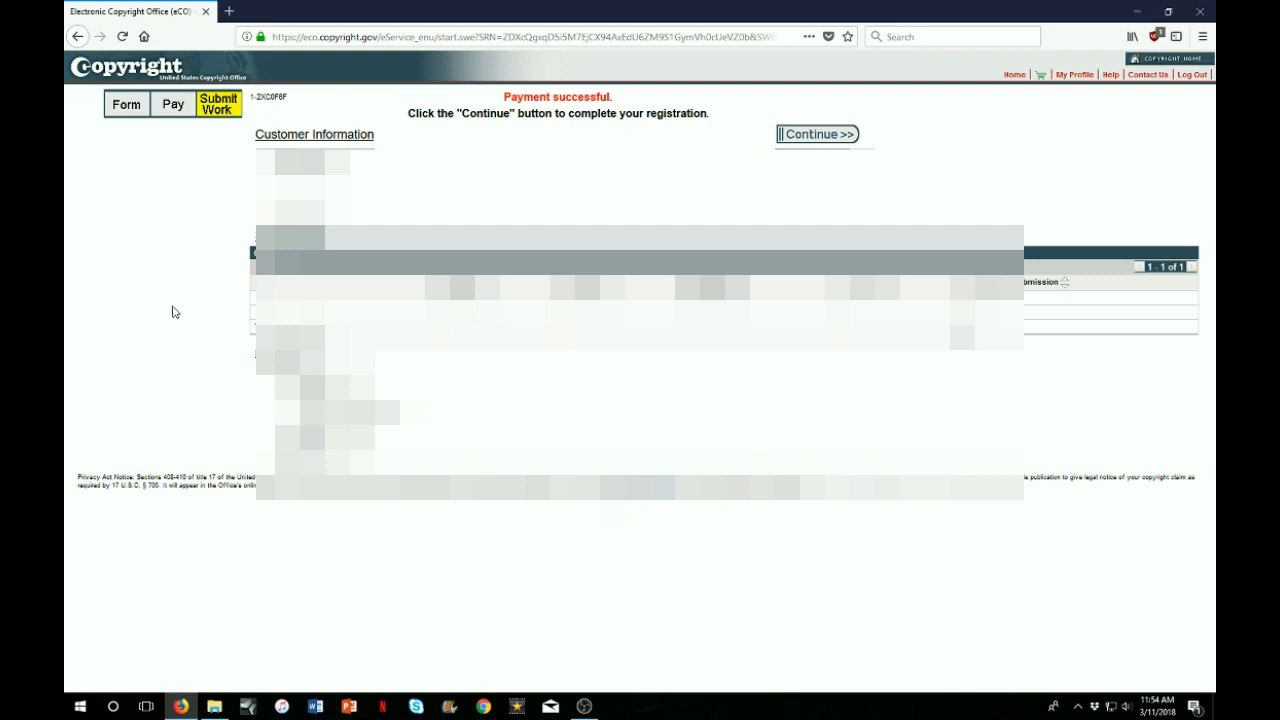
pyautogui.click(836, 137)
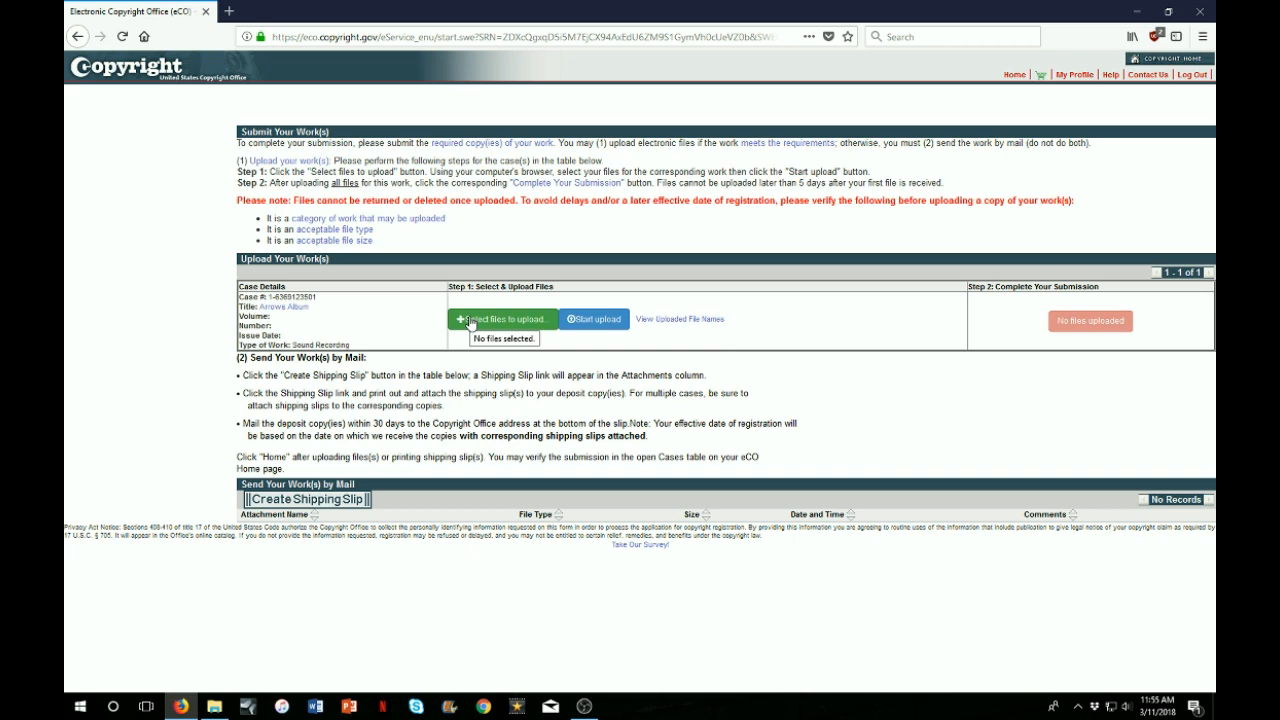
# Select all five WAV tracks in Documents > Arrows Album Masters as deposit copies
pyautogui.click(470, 321)
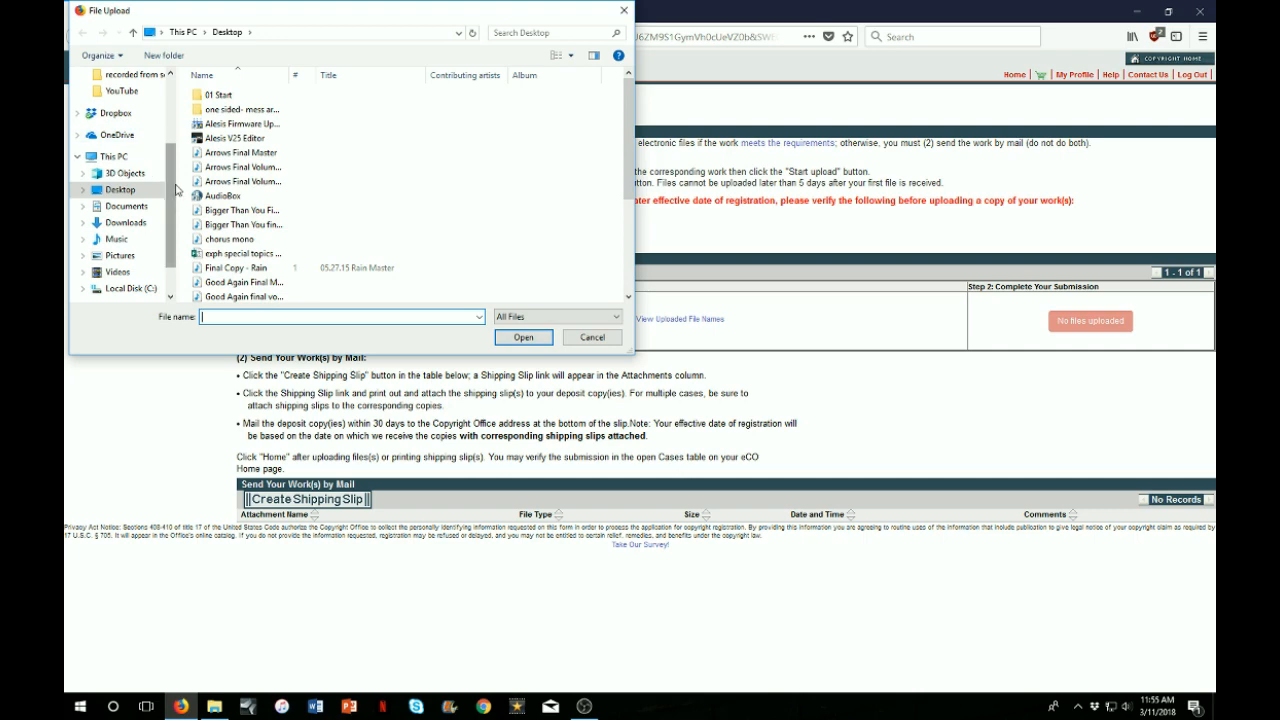
pyautogui.click(127, 206)
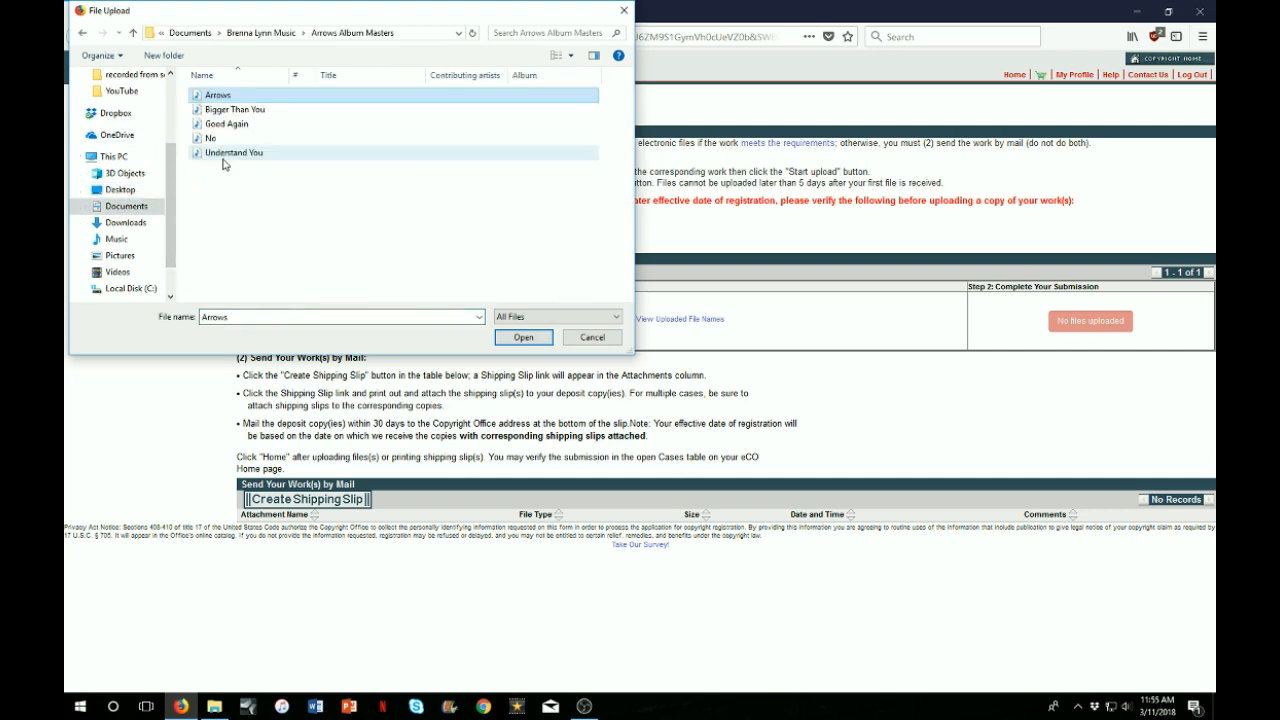
pyautogui.keyDown('shift'); pyautogui.click(240, 154); pyautogui.keyUp('shift')
pyautogui.click(537, 343)
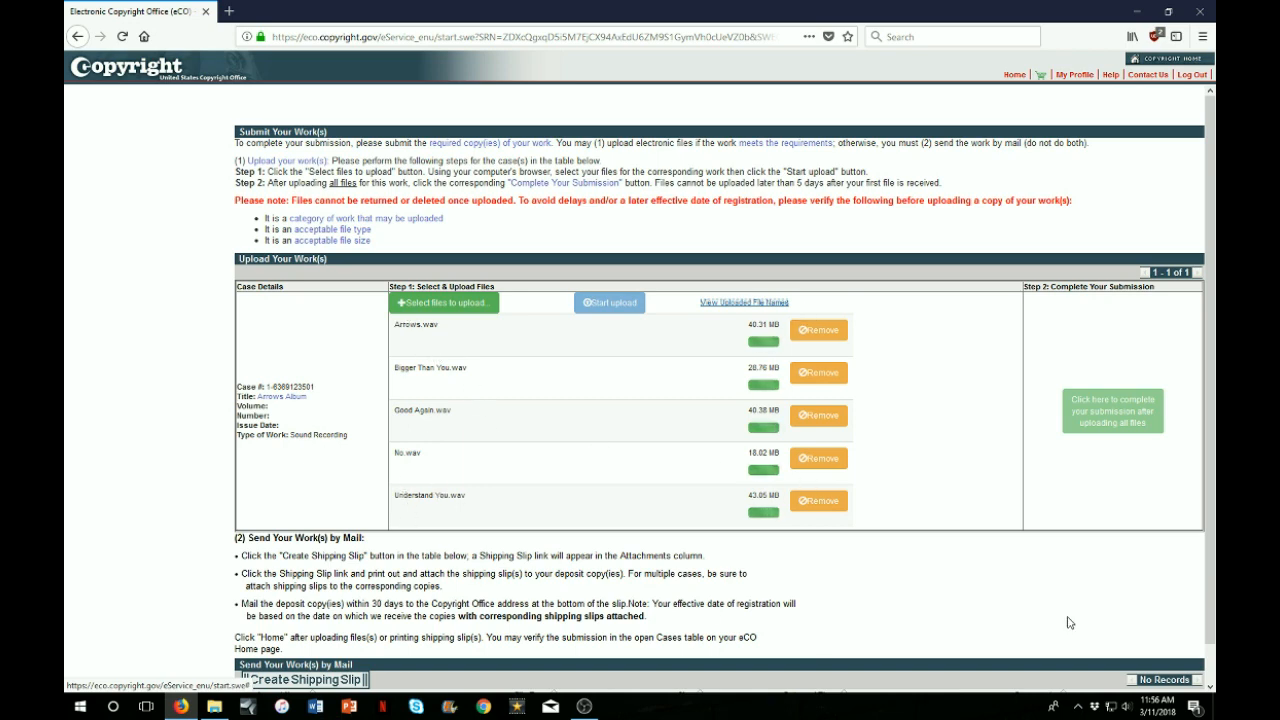
# Scroll the upload list to watch the five WAV tracks finish uploading
pyautogui.scroll(-1, 1095, 630)
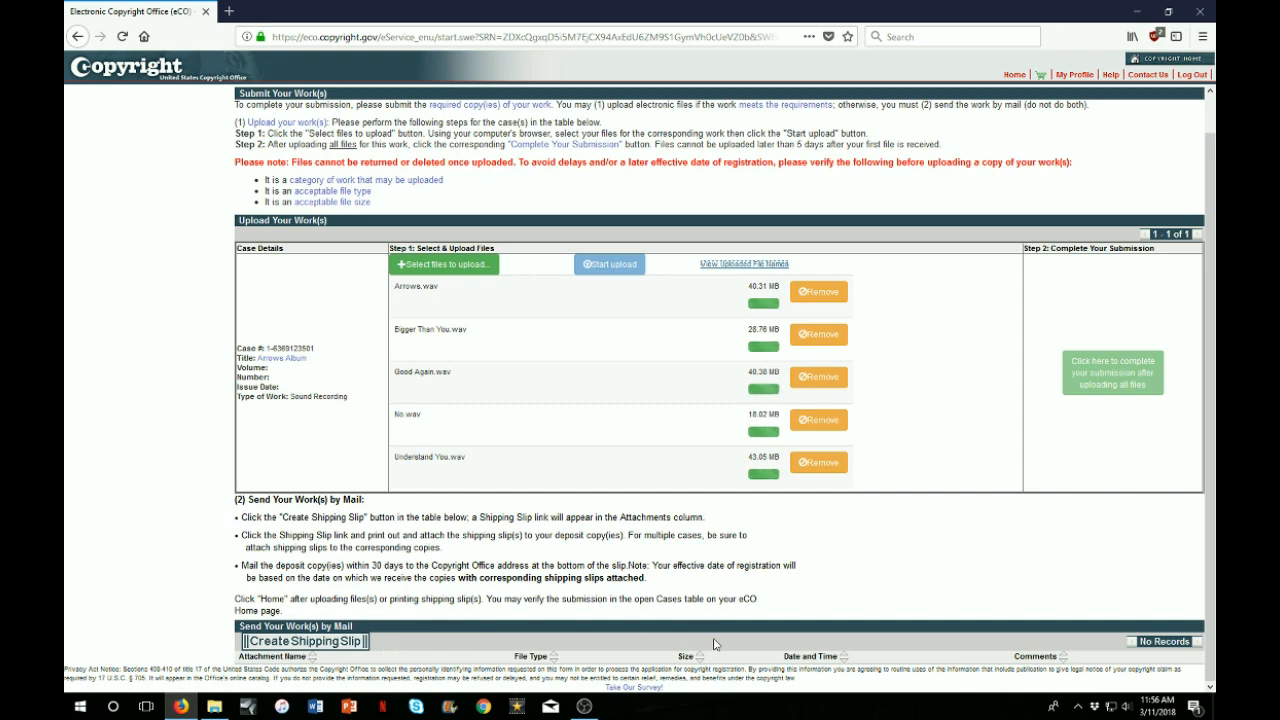
pyautogui.scroll(1, 776, 645)
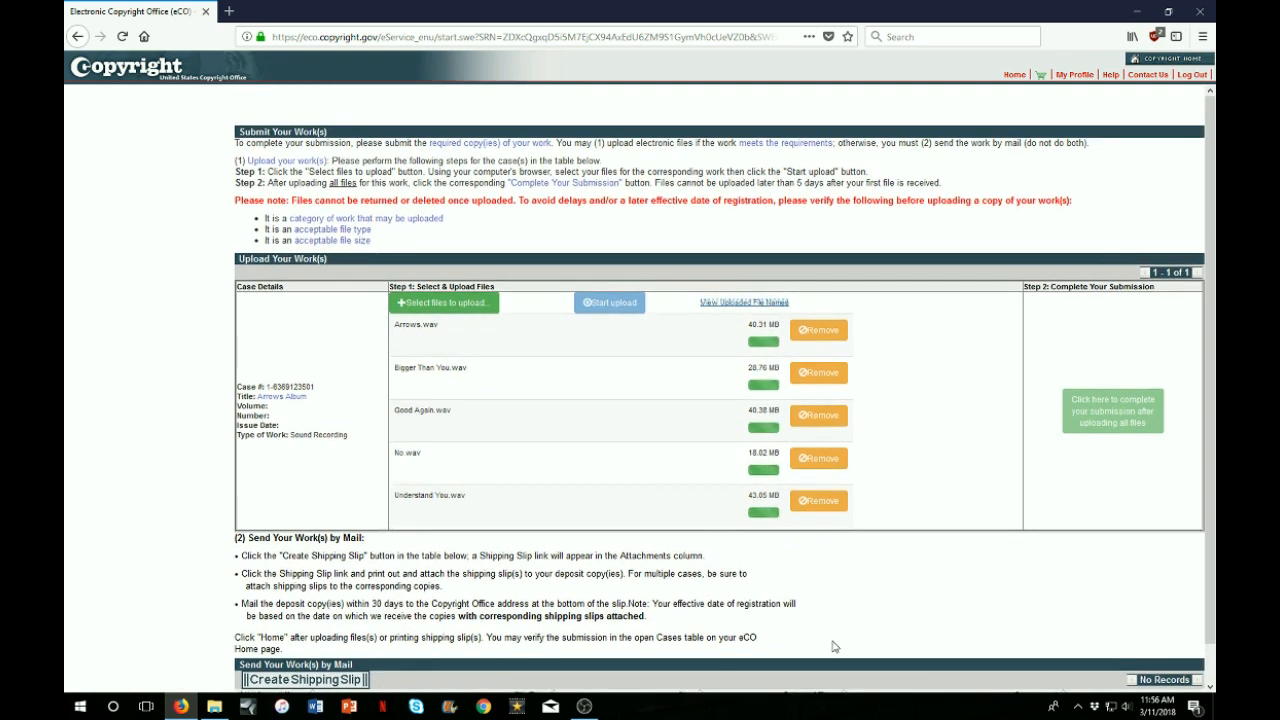
pyautogui.scroll(-1, 830, 645)
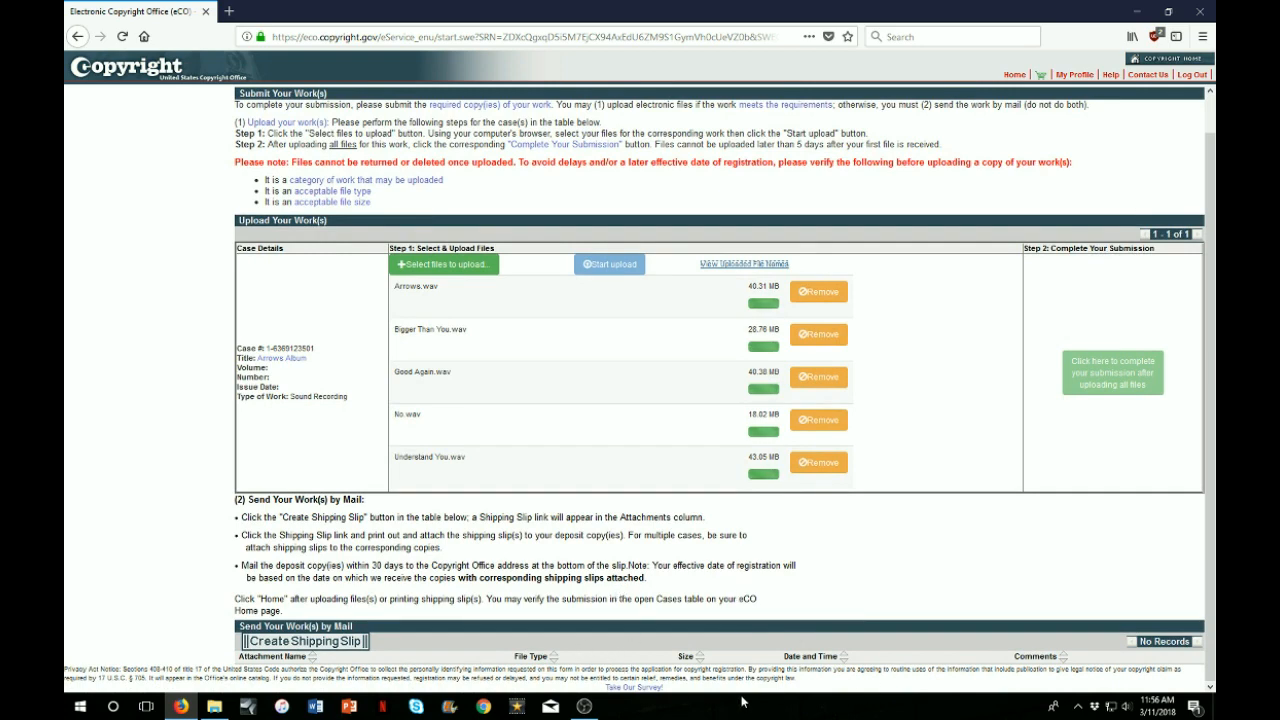
pyautogui.scroll(1, 571, 463)
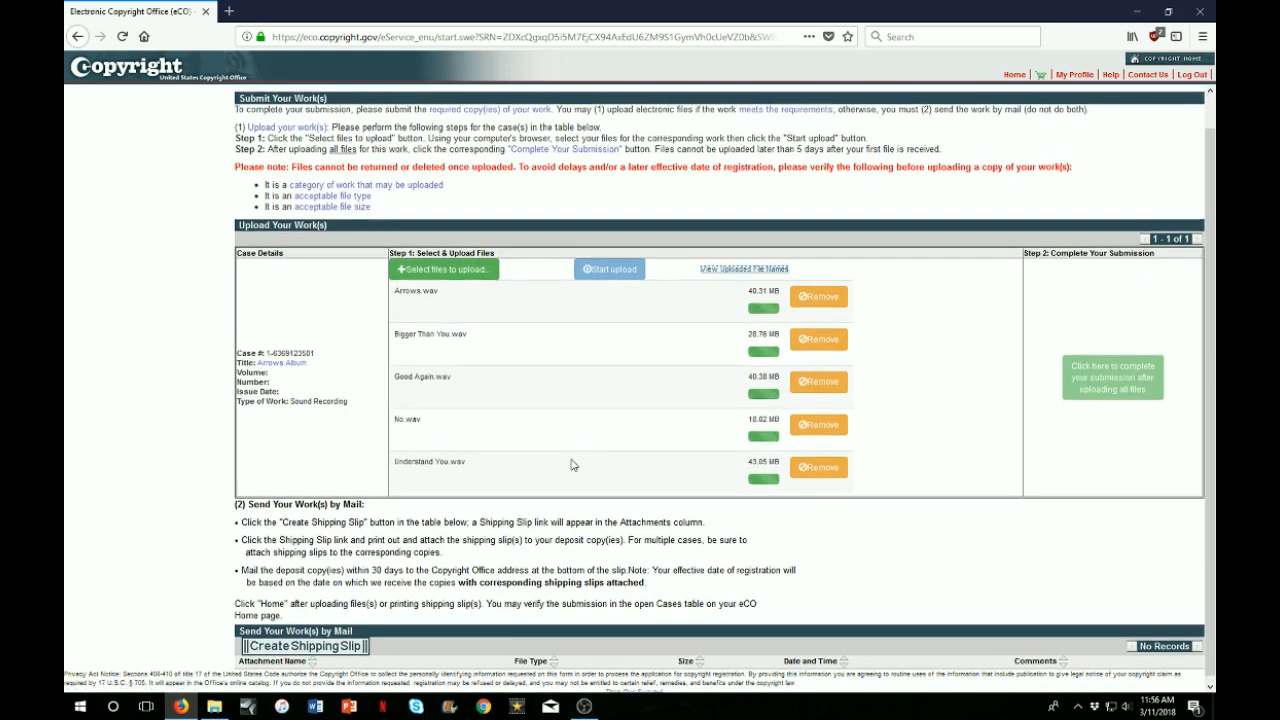